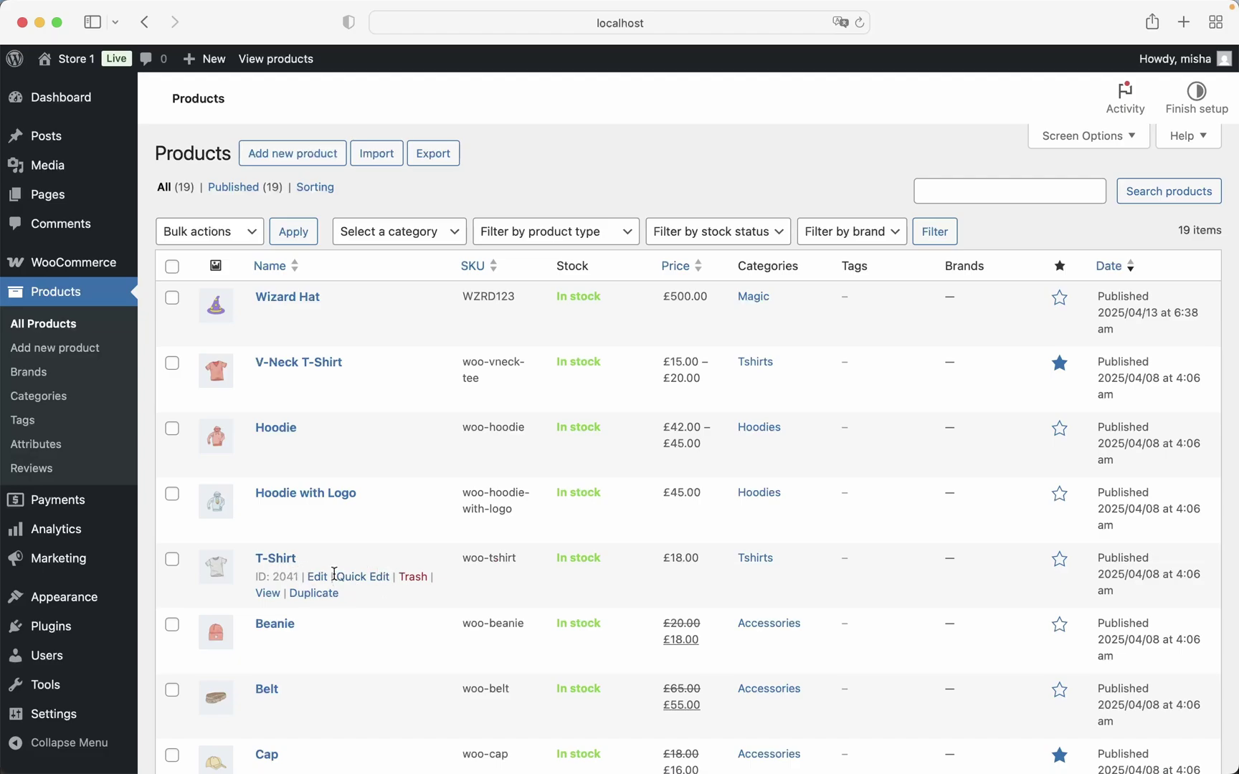
View the T-Shirt product on the storefront, then open it in the admin editor
left_click(266, 591)
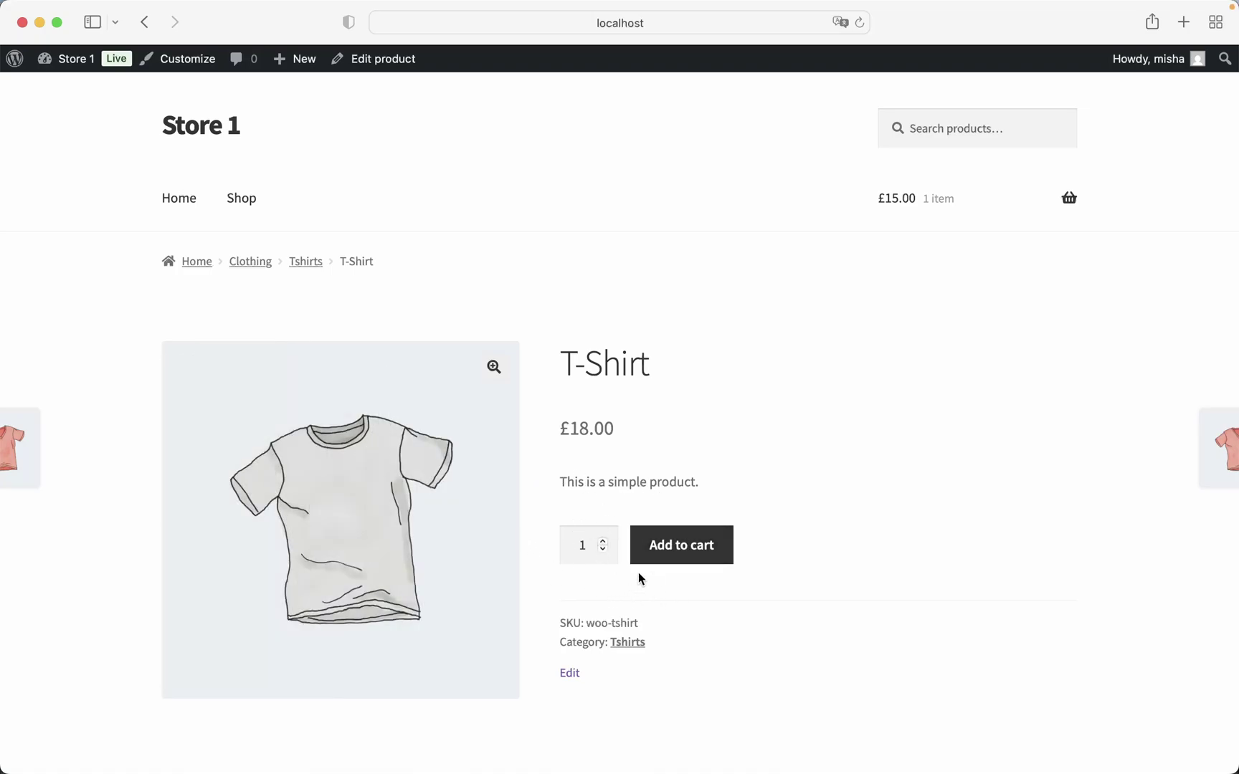
left_click(572, 672)
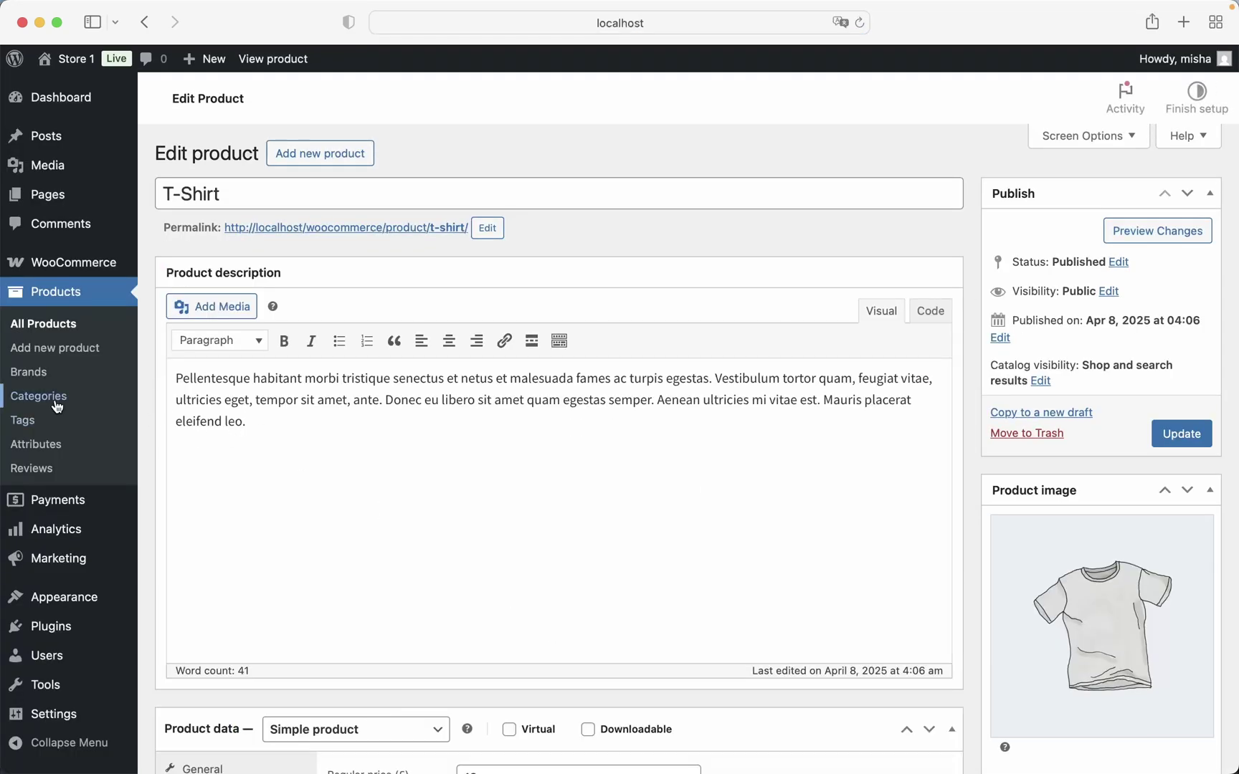
Add a global attribute named Size on the Attributes page and go to its Configure terms link
left_click(49, 444)
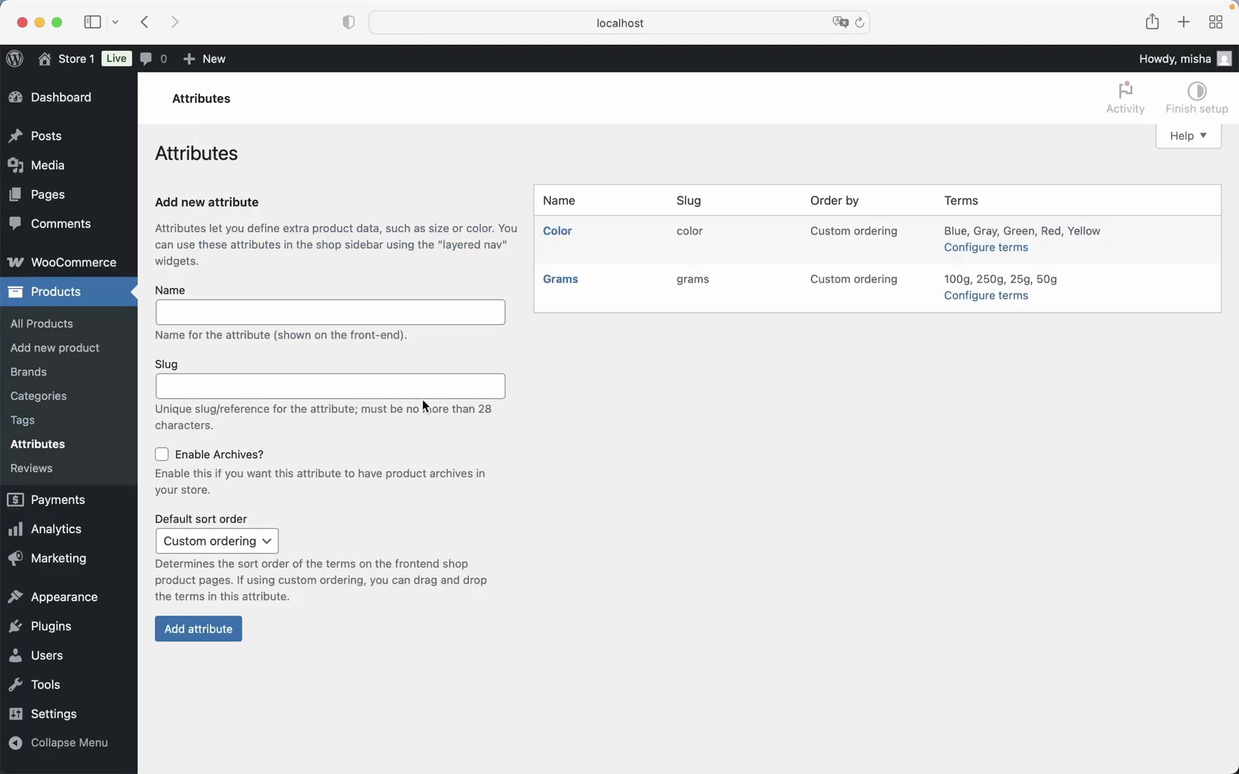
left_click(373, 313)
type("Size")
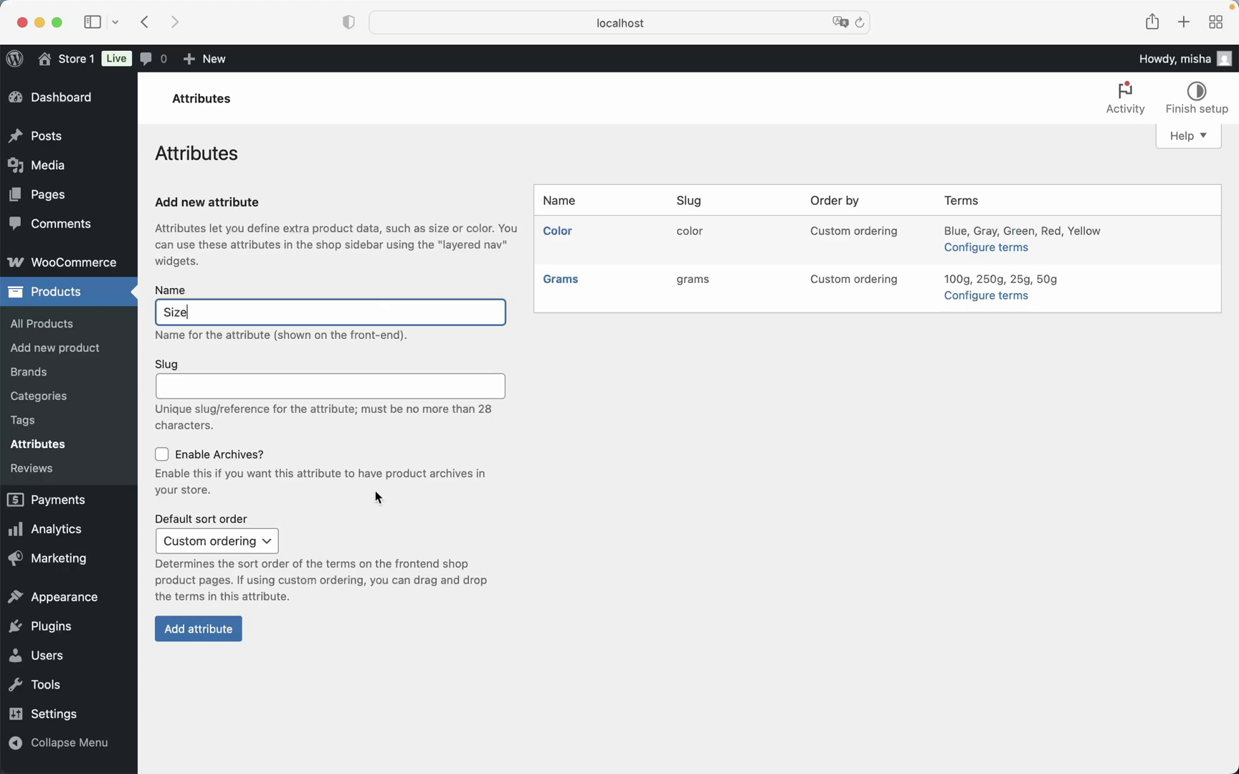
left_click(223, 630)
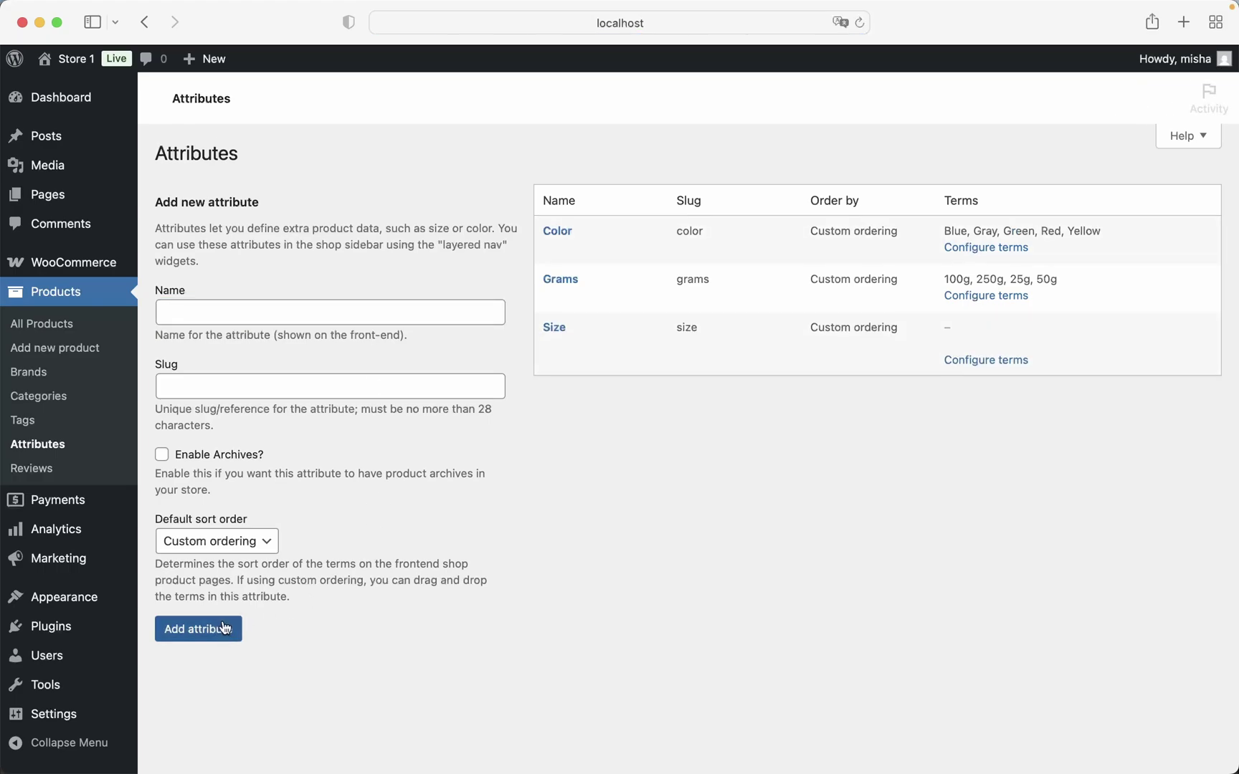
mouse_move(606, 346)
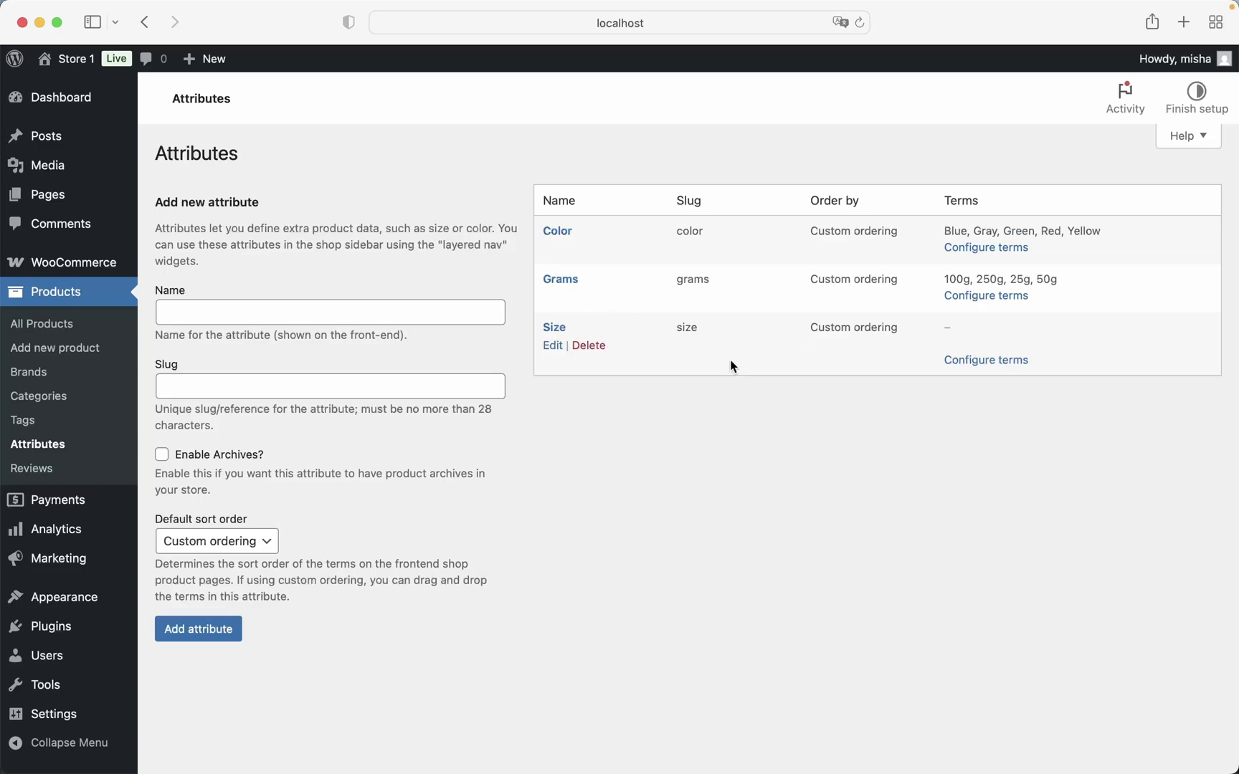
Add the terms Small, Medium and Large to the Size attribute
left_click(973, 364)
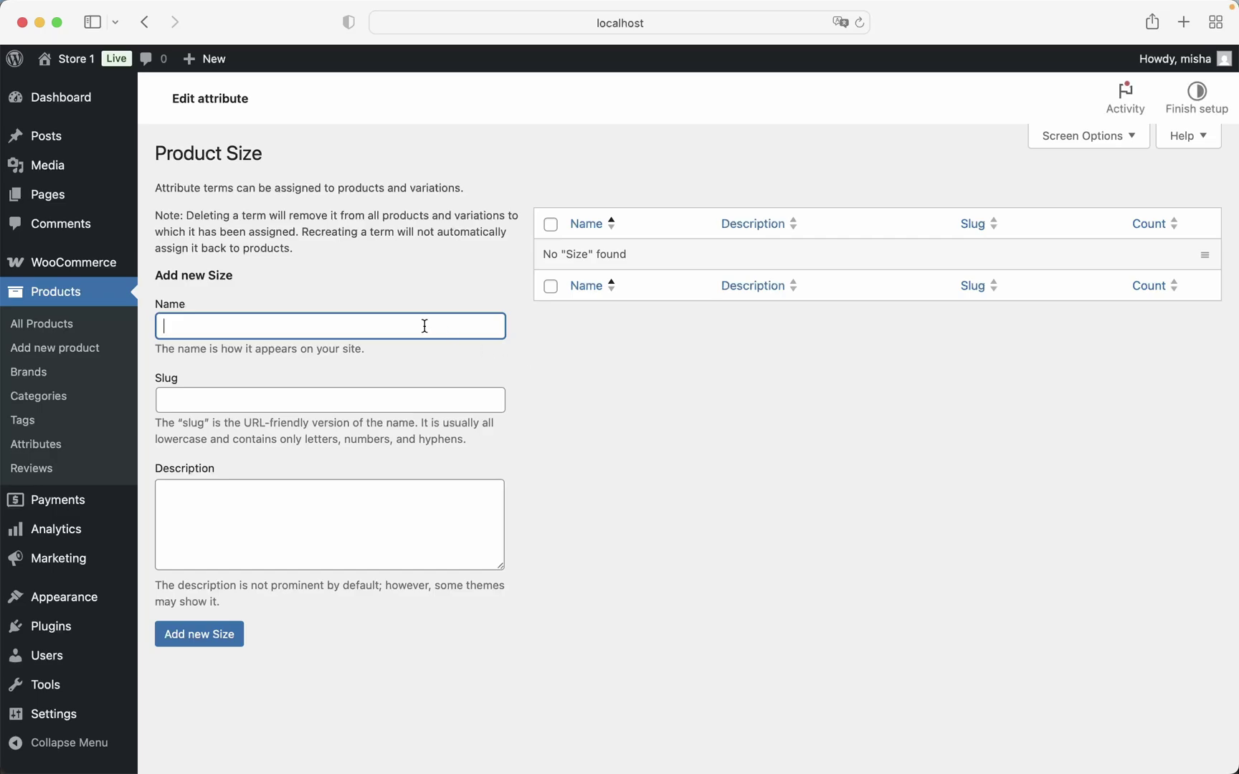
type("Small")
left_click(223, 636)
left_click(322, 380)
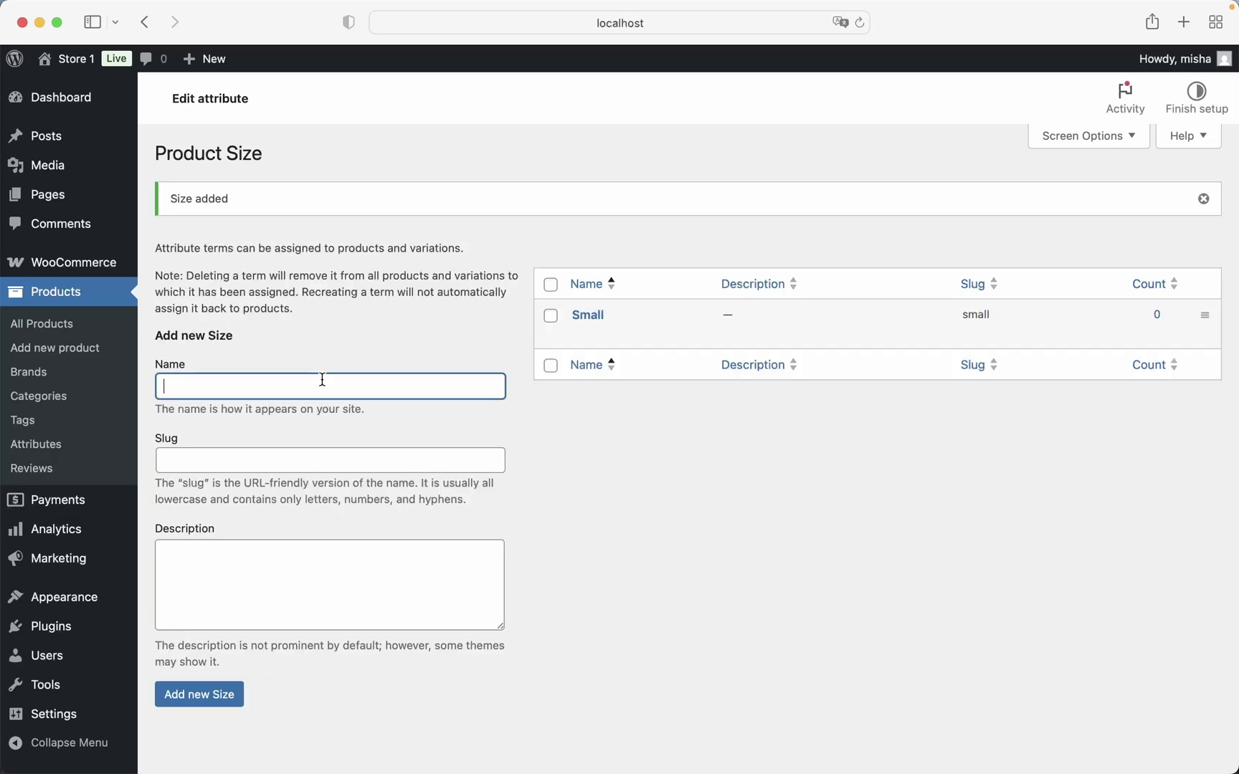
type("Medium")
left_click(202, 697)
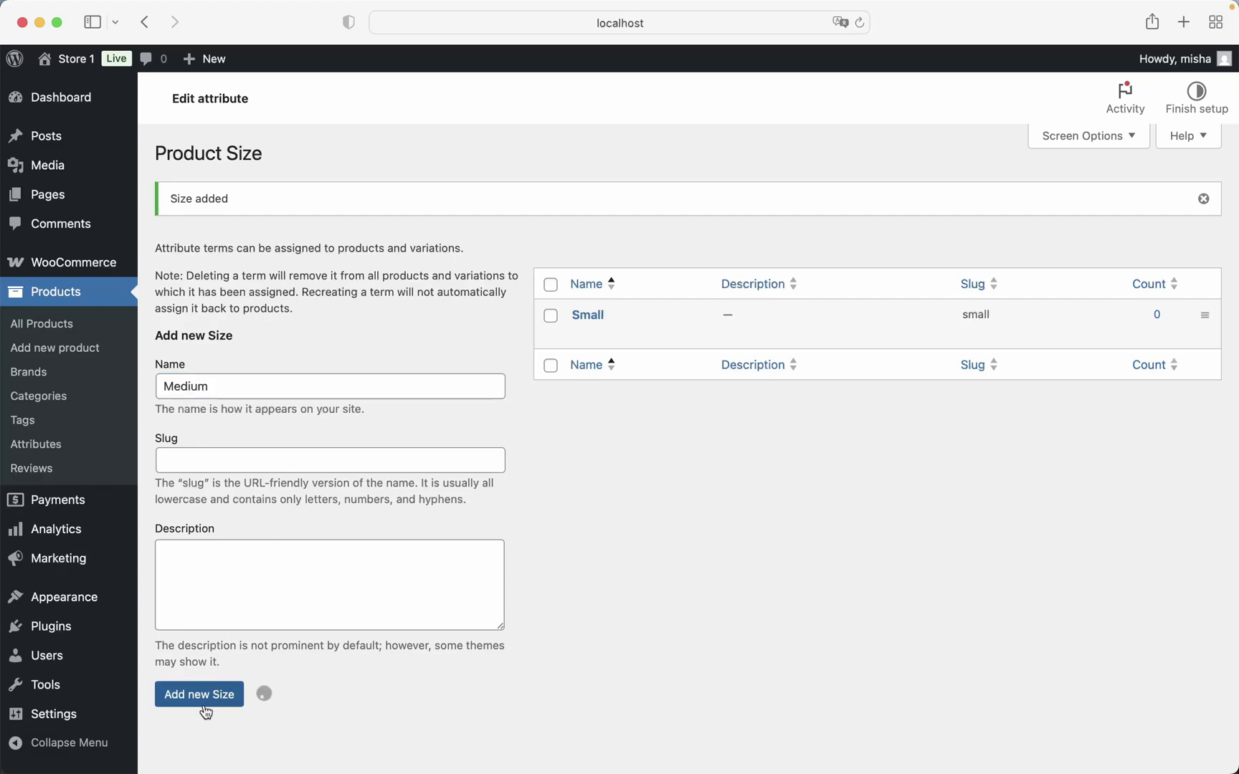
left_click(257, 382)
type("Large")
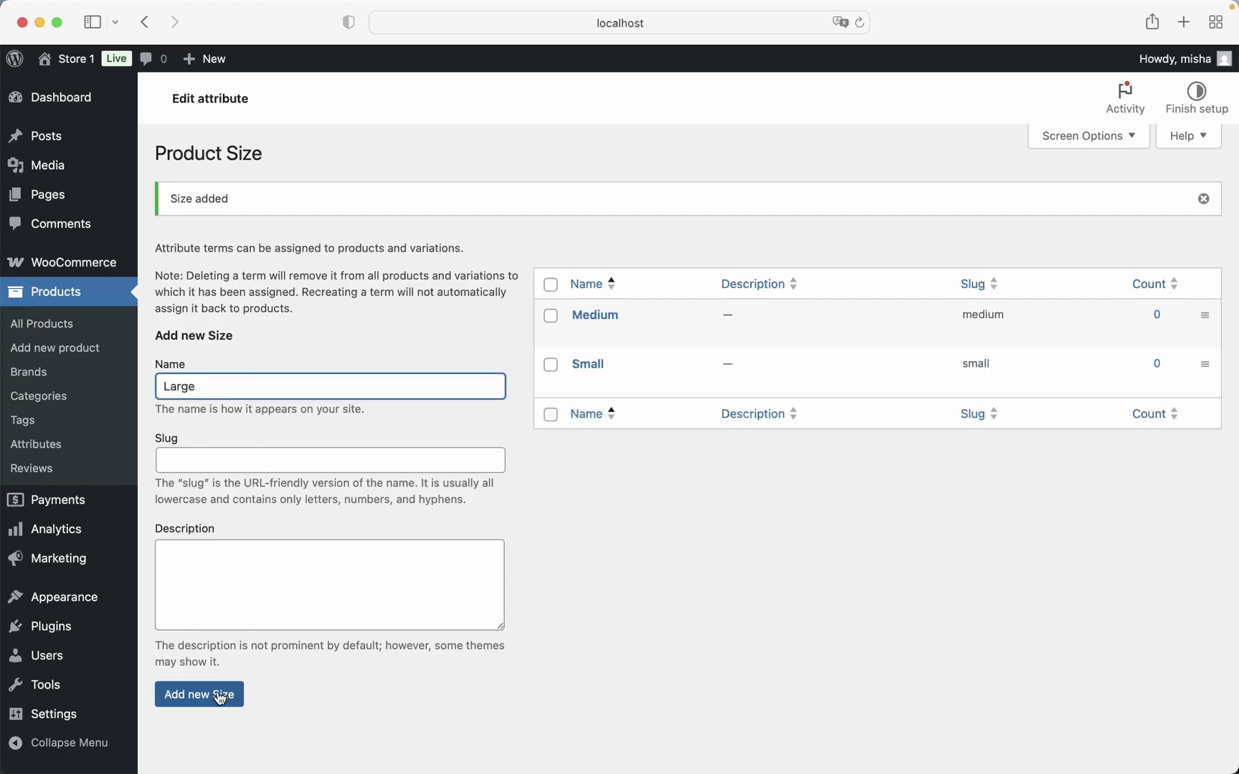
left_click(219, 694)
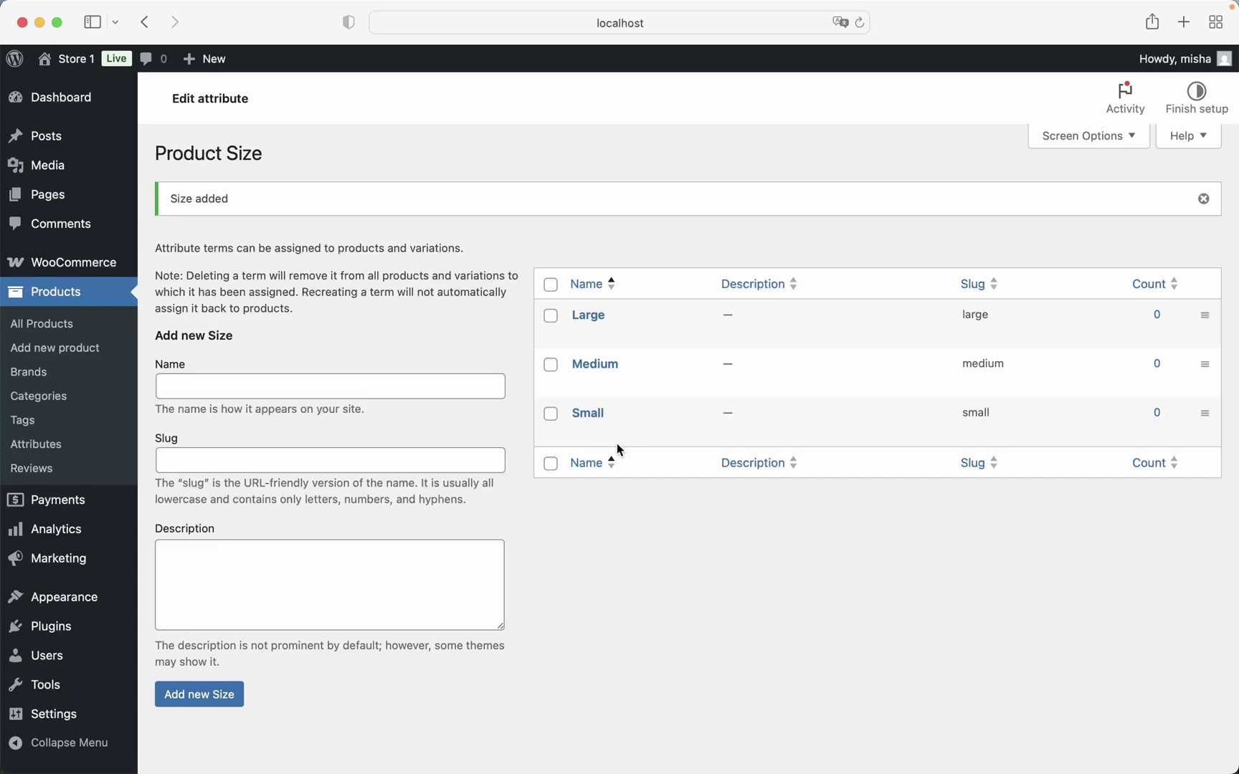
Return to All Products and bring up the T-Shirt's Attributes tab
left_click(91, 323)
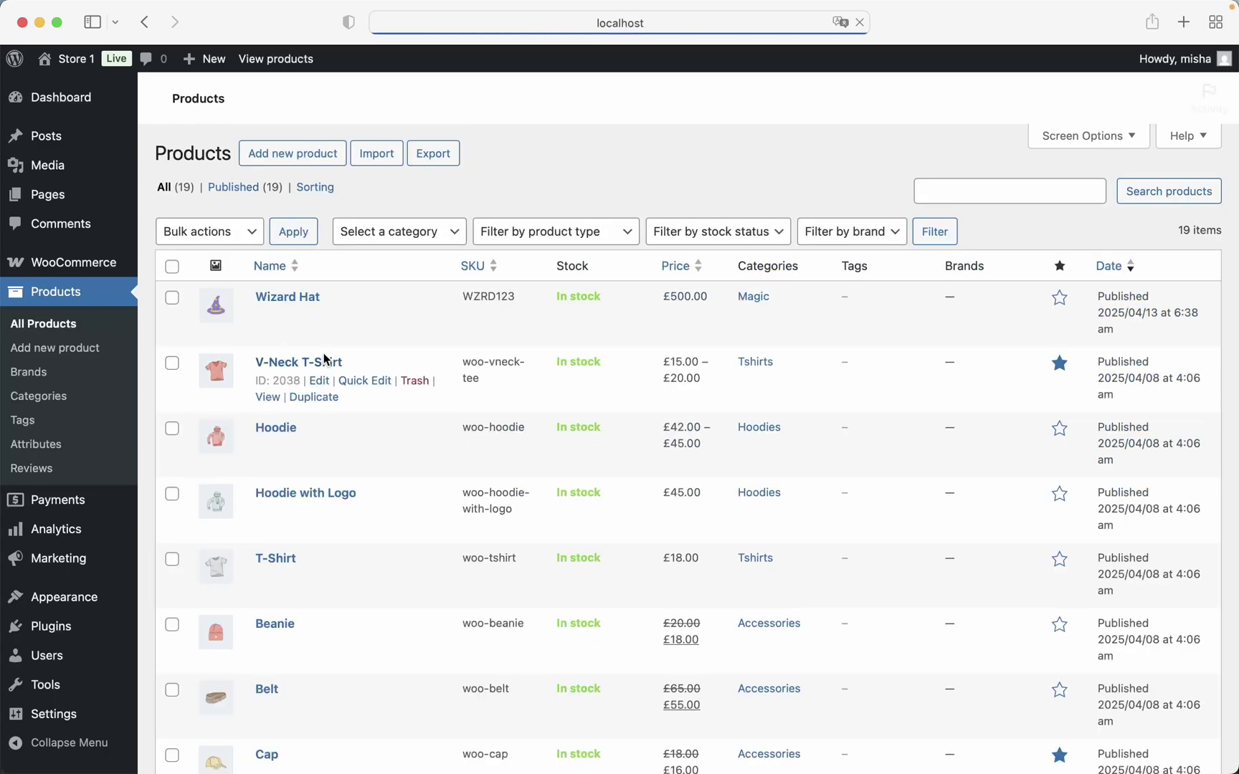
mouse_move(304, 598)
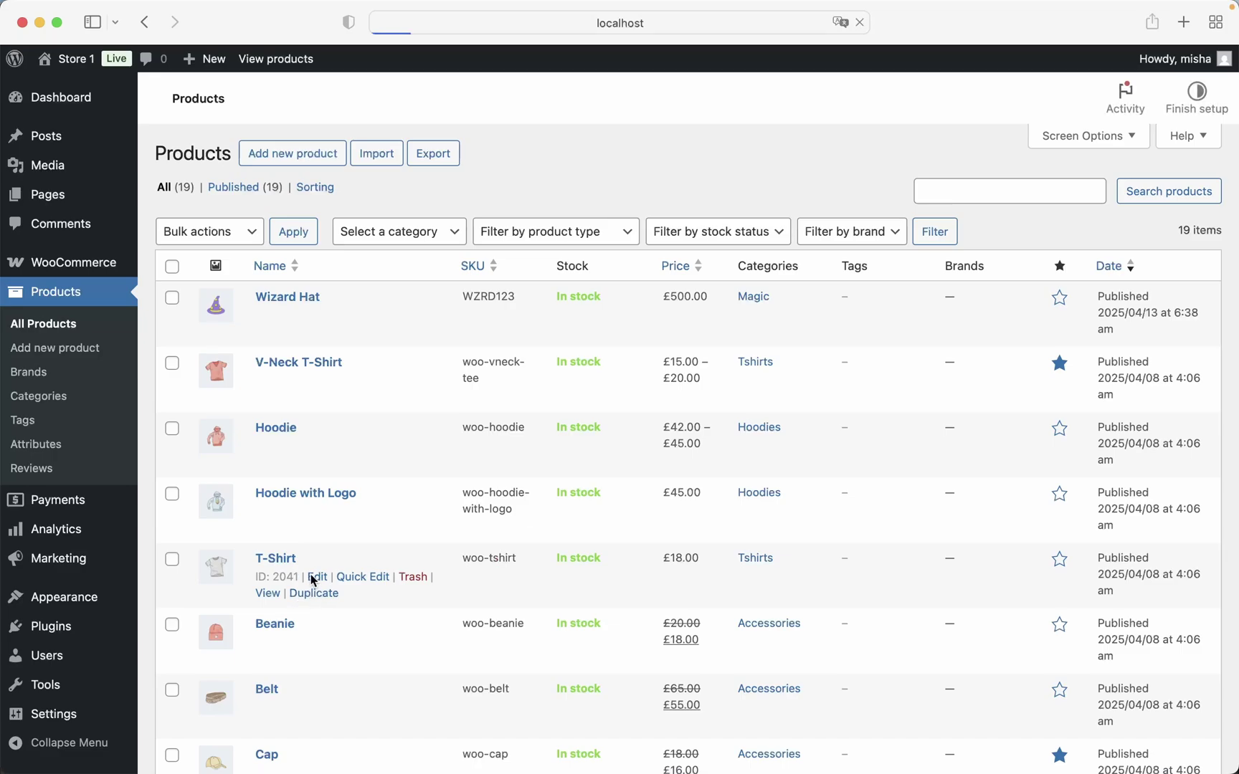
scroll(437, 490, "down", 5)
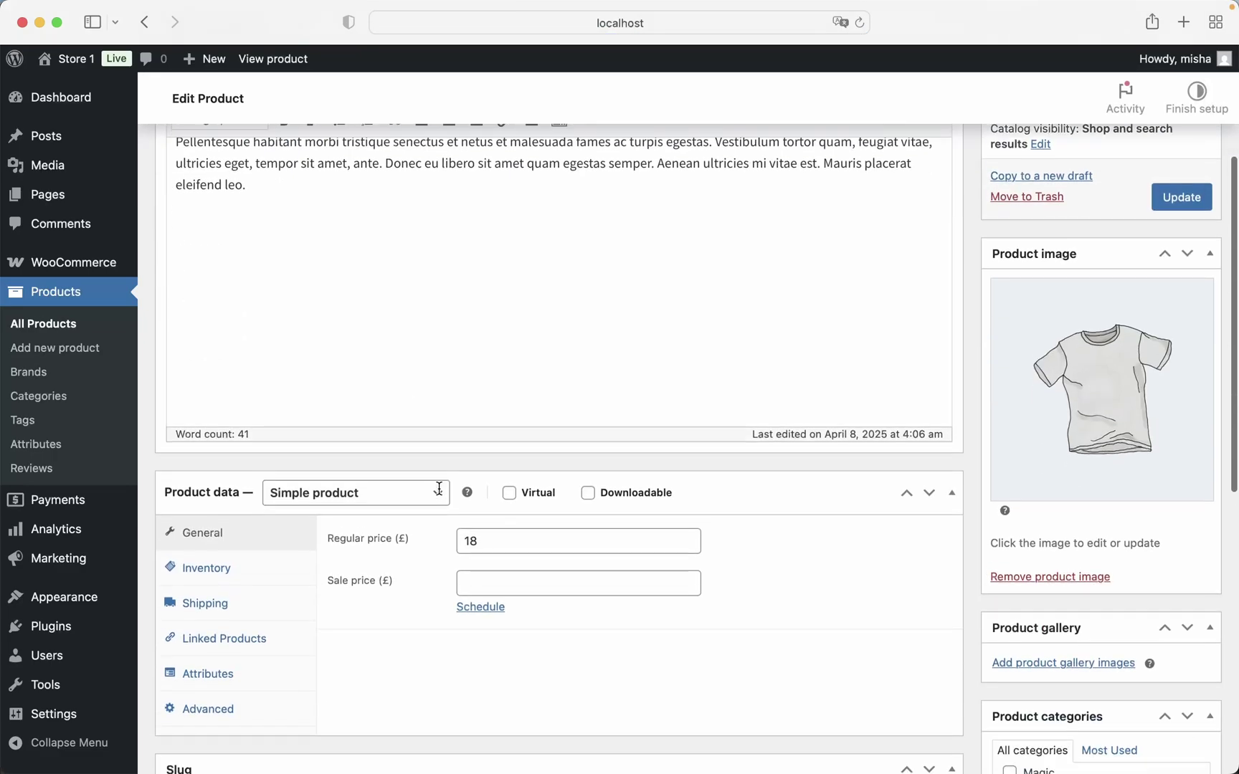
scroll(438, 491, "down", 2)
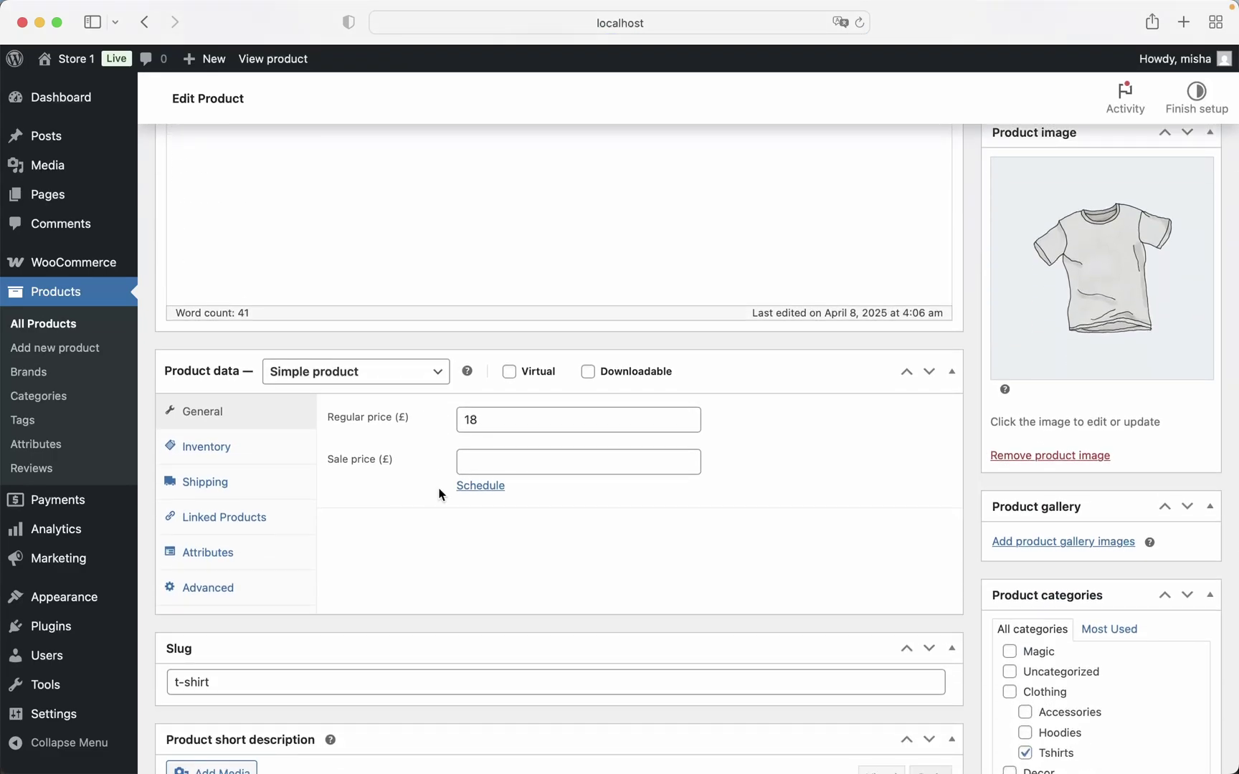
left_click(233, 553)
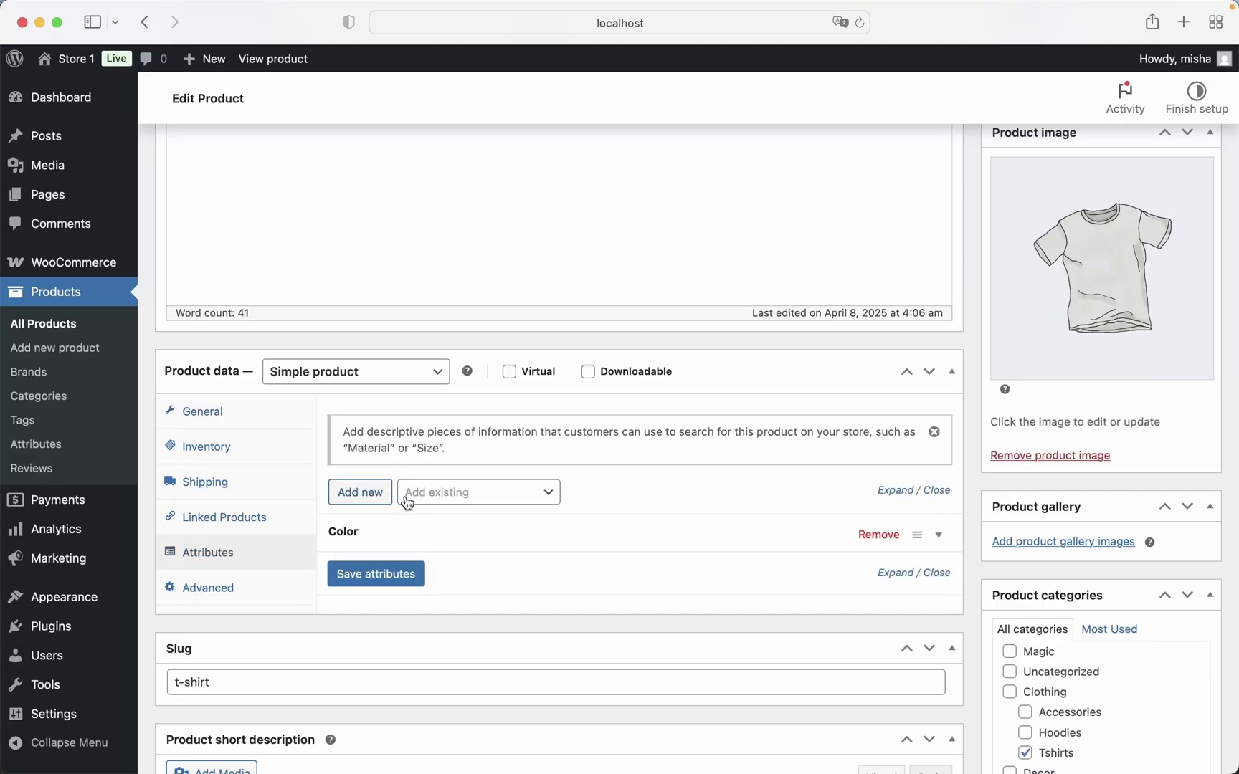
Add the existing Size attribute with all values (Large, Medium, Small) and save the attributes
left_click(462, 497)
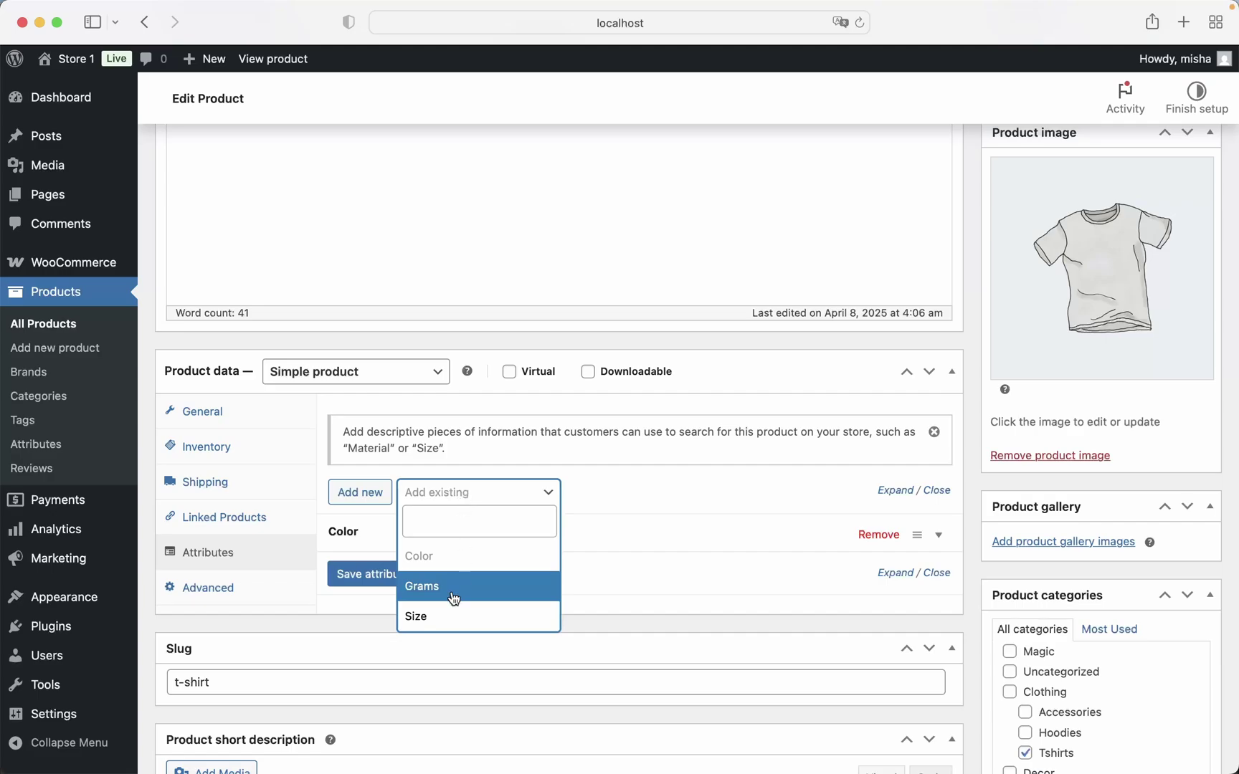
left_click(448, 616)
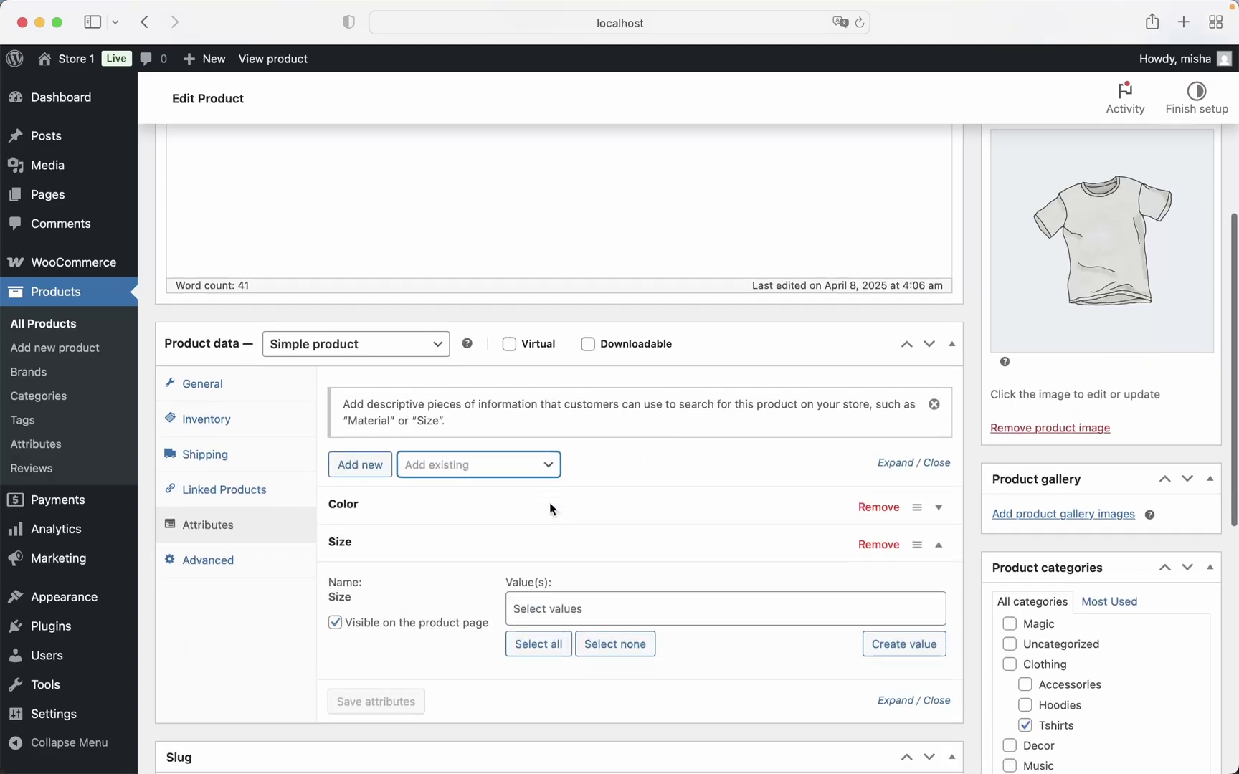
scroll(549, 502, "down", 2)
left_click(545, 556)
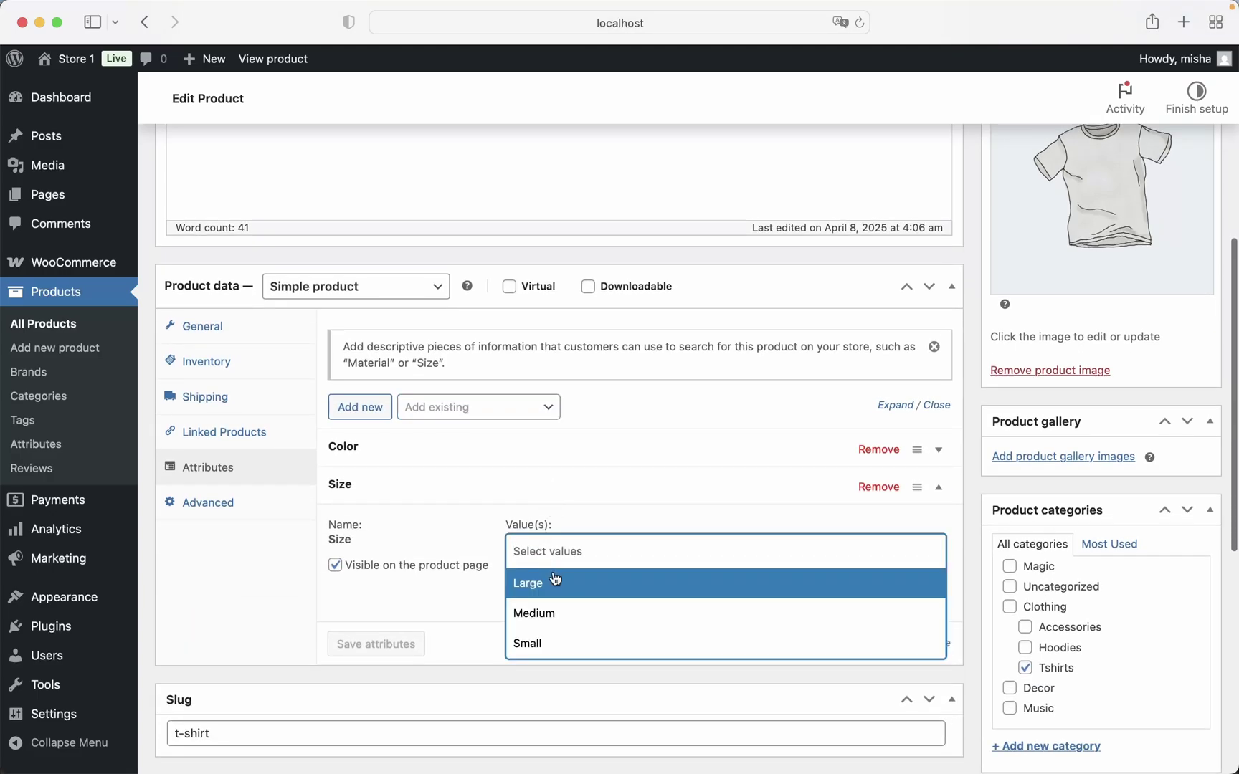
left_click(564, 517)
left_click(541, 588)
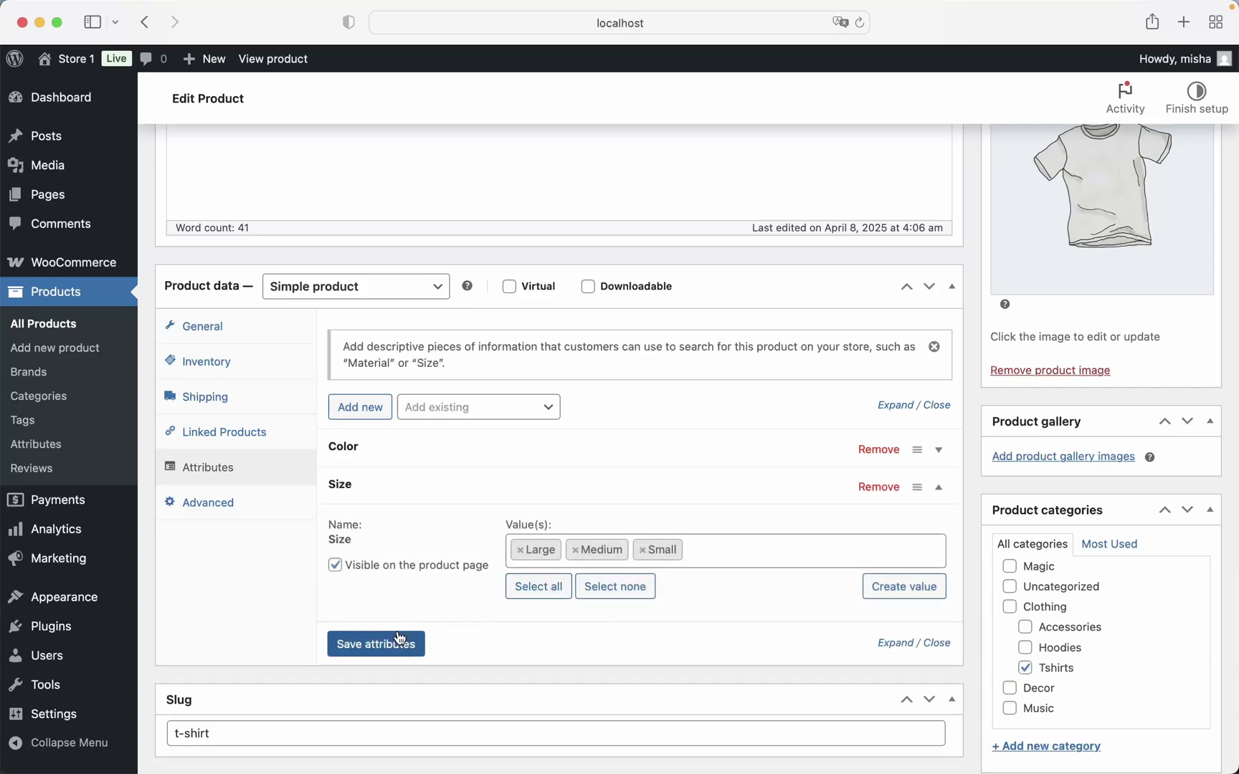
left_click(399, 640)
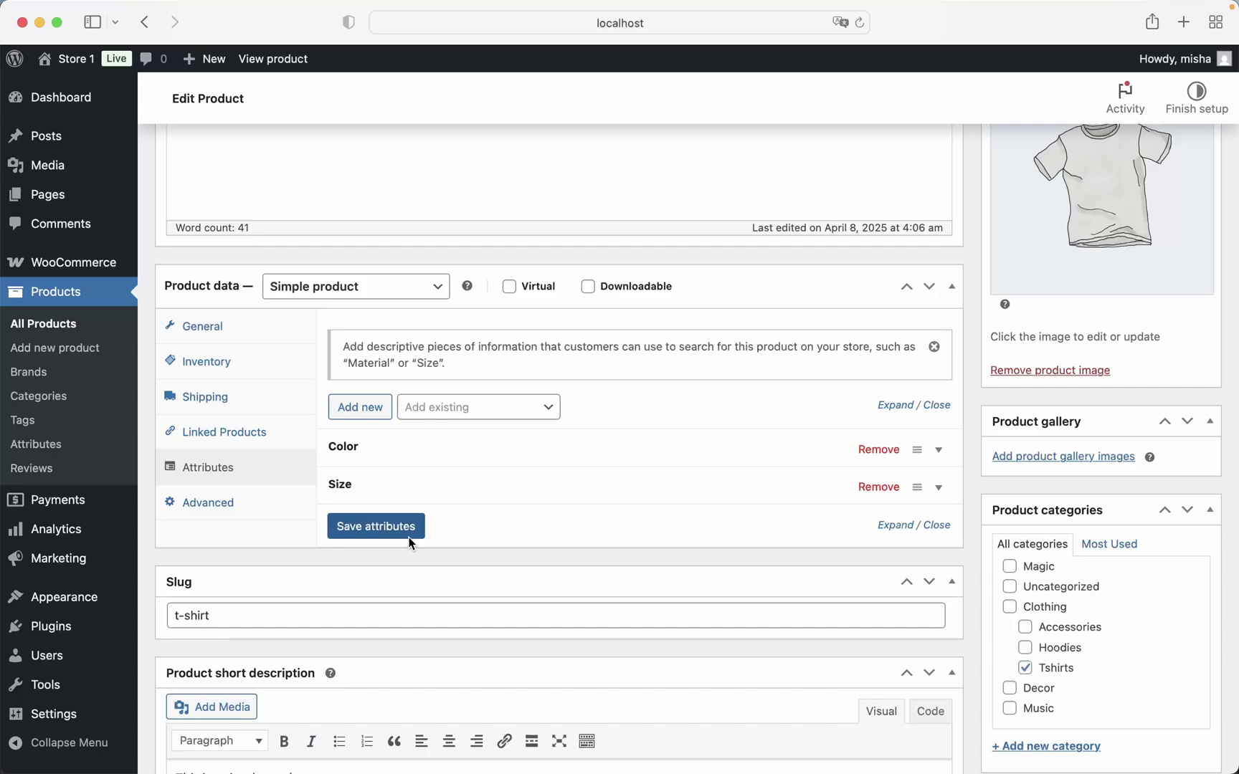
Change the T-Shirt's product type to Variable product and dismiss the tip
left_click(307, 287)
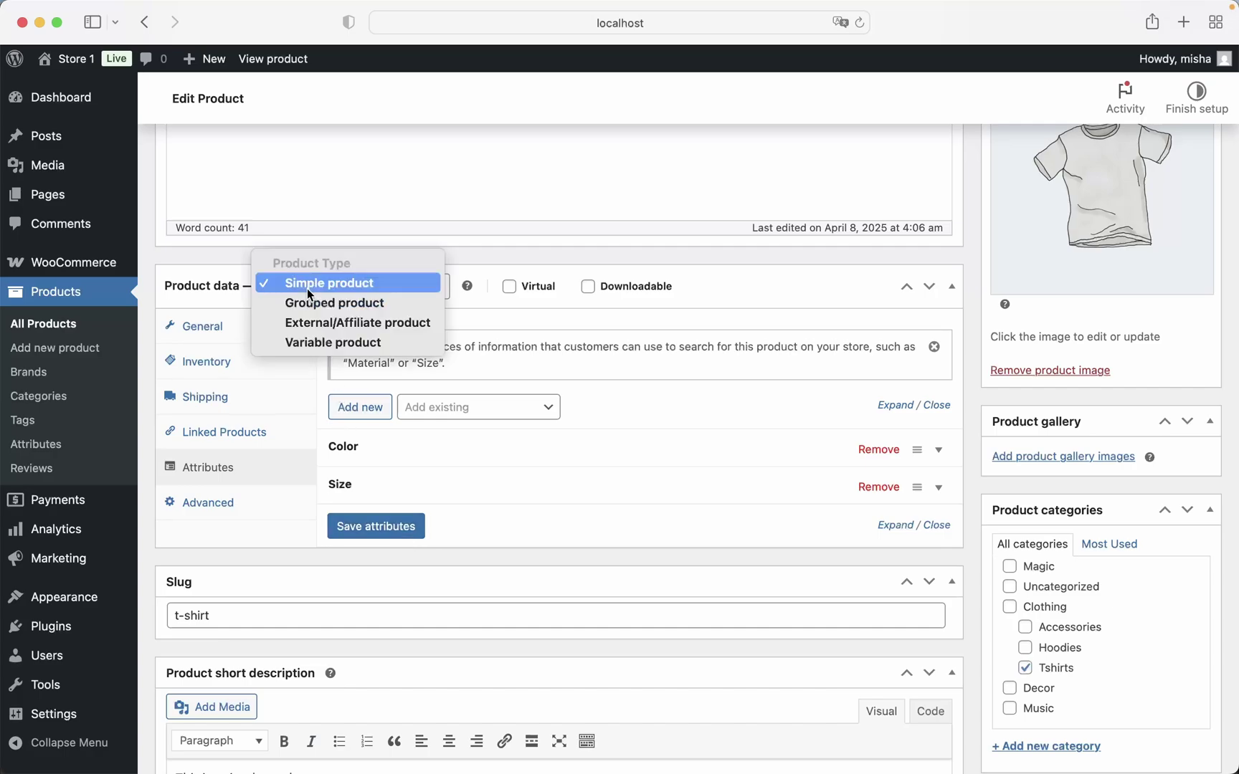
left_click(313, 338)
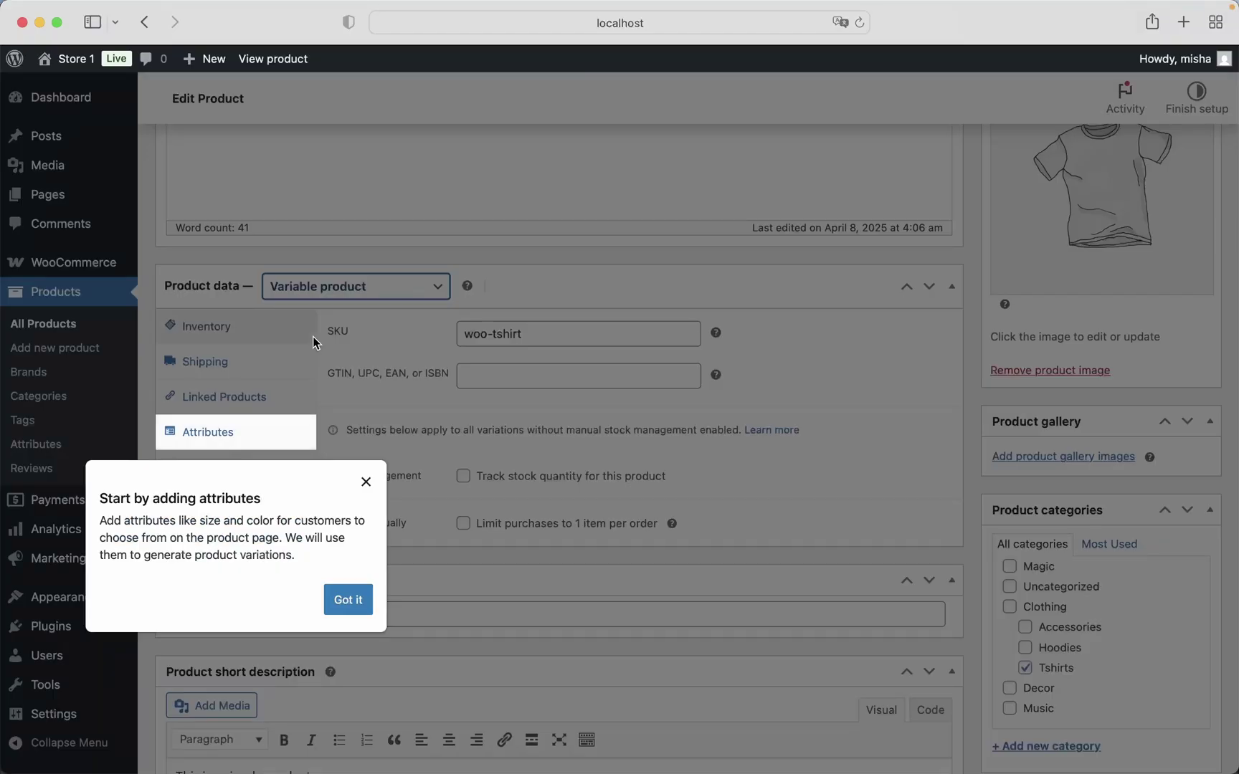
left_click(341, 600)
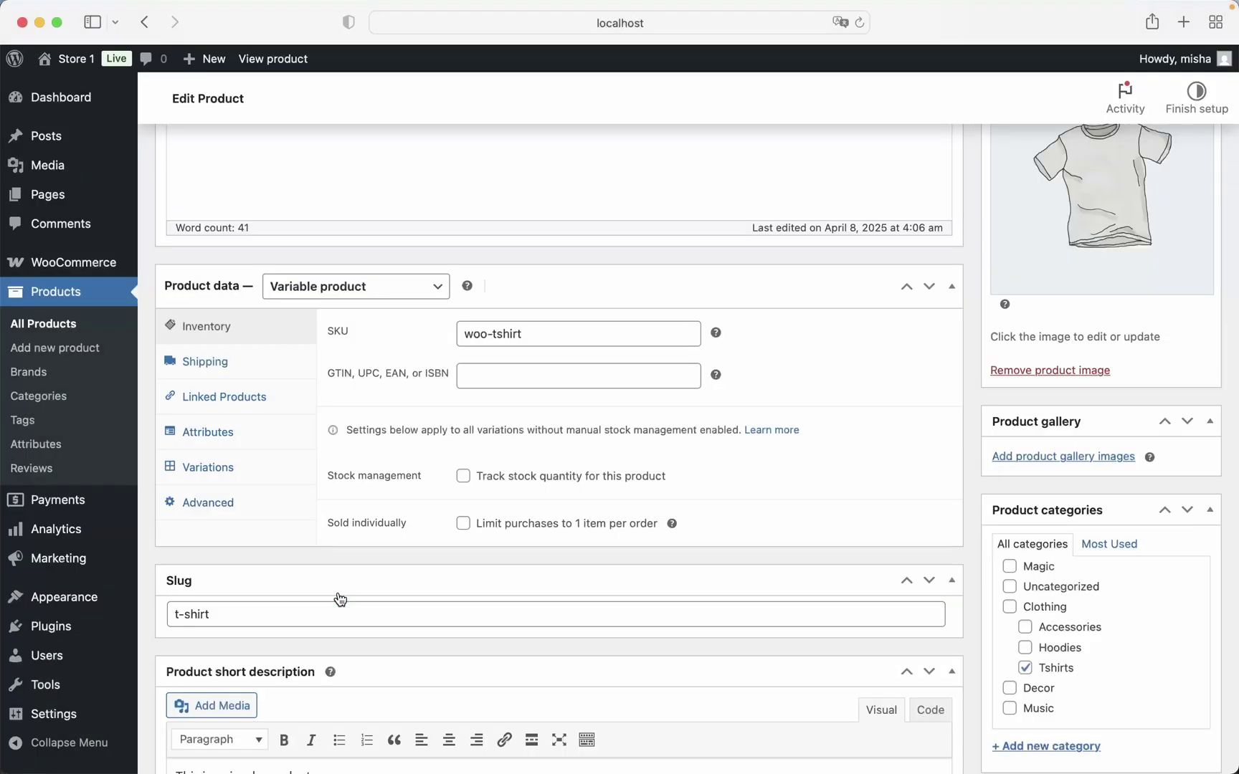
Tick Used for variations on Size, save the attributes, and view the empty Variations list
left_click(271, 440)
left_click(390, 490)
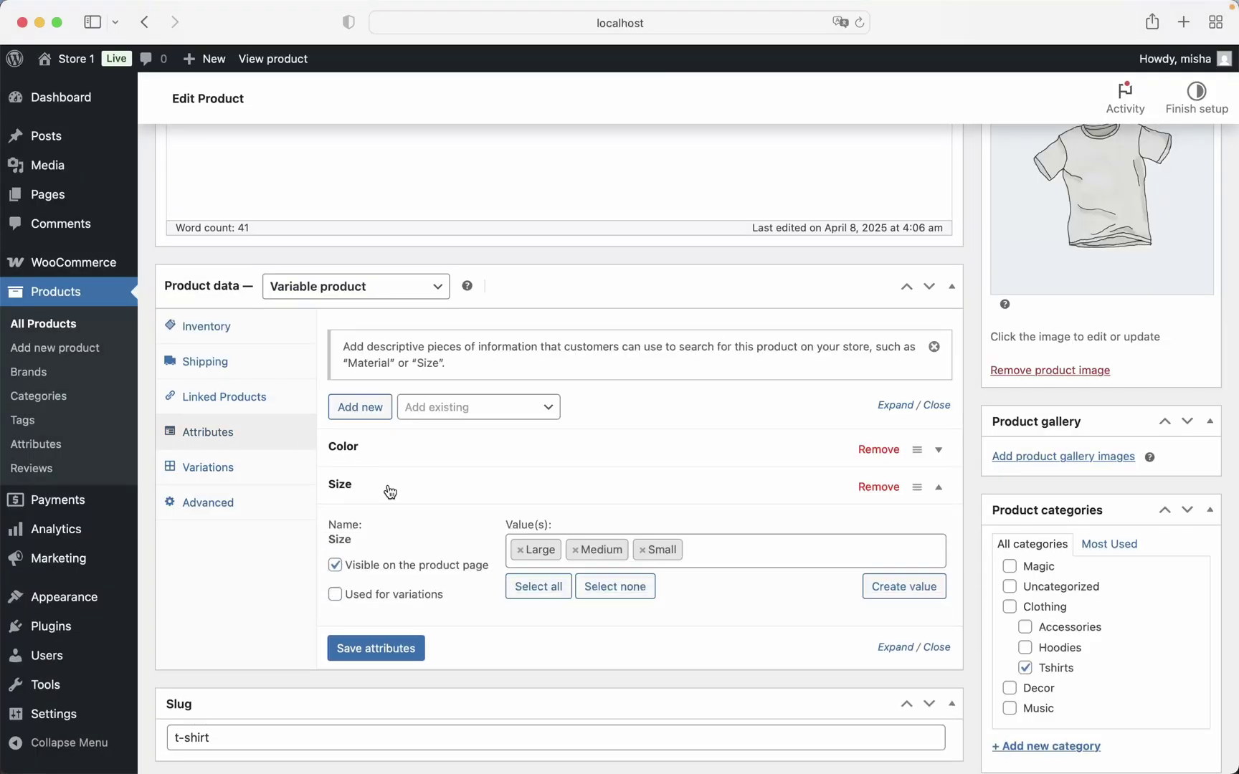
left_click(338, 595)
left_click(406, 659)
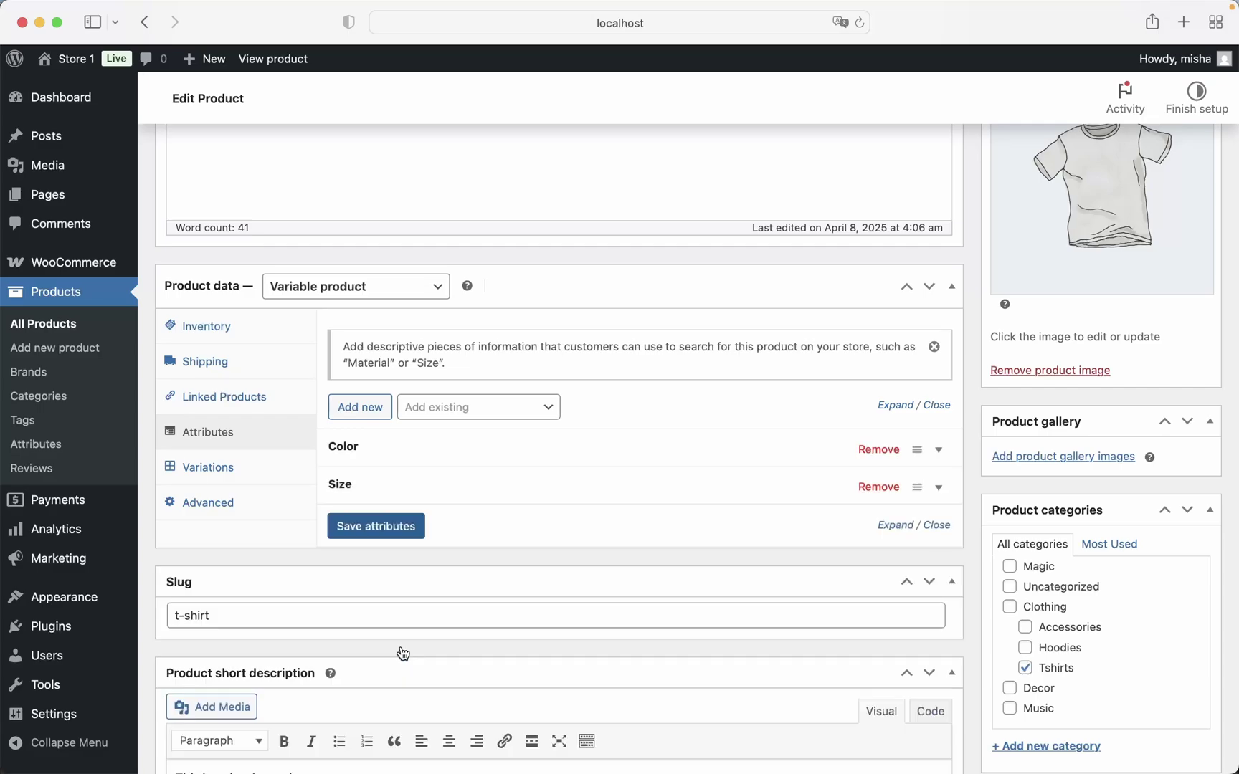
left_click(247, 465)
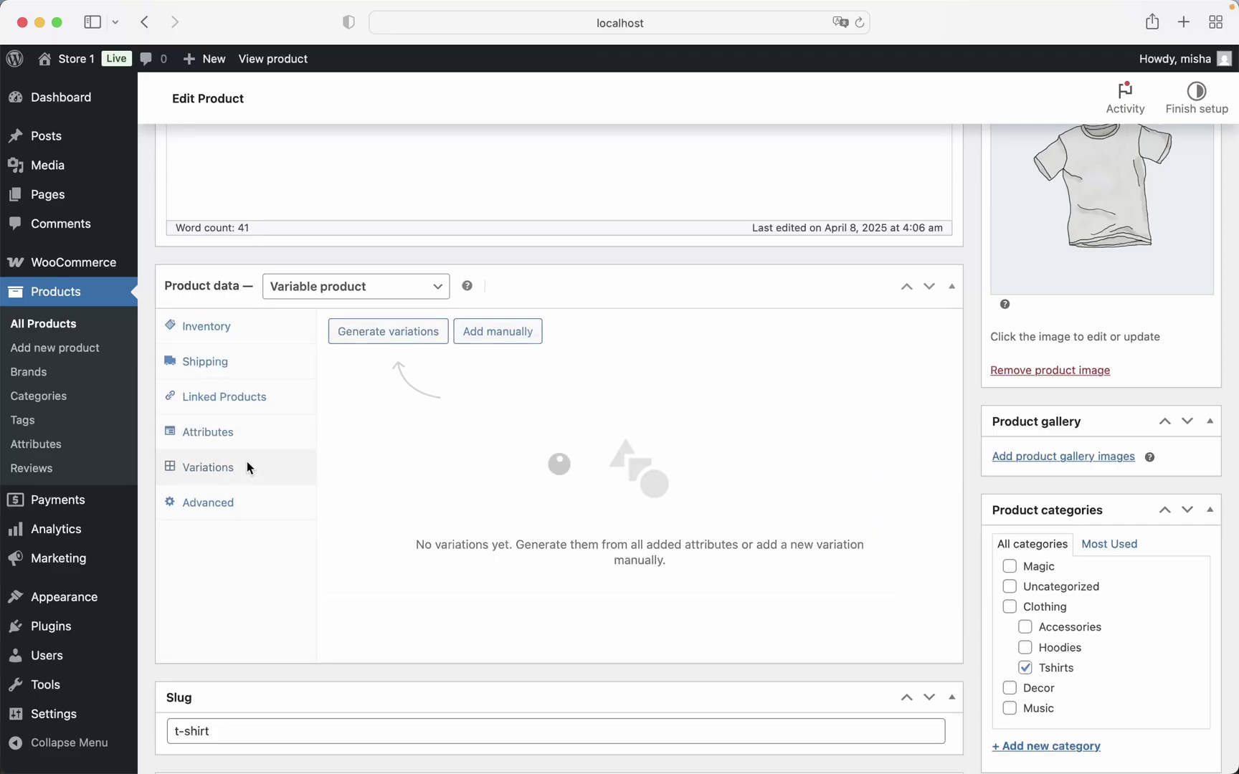
Generate the Large, Medium and Small variations from Size and expand their details
left_click(397, 335)
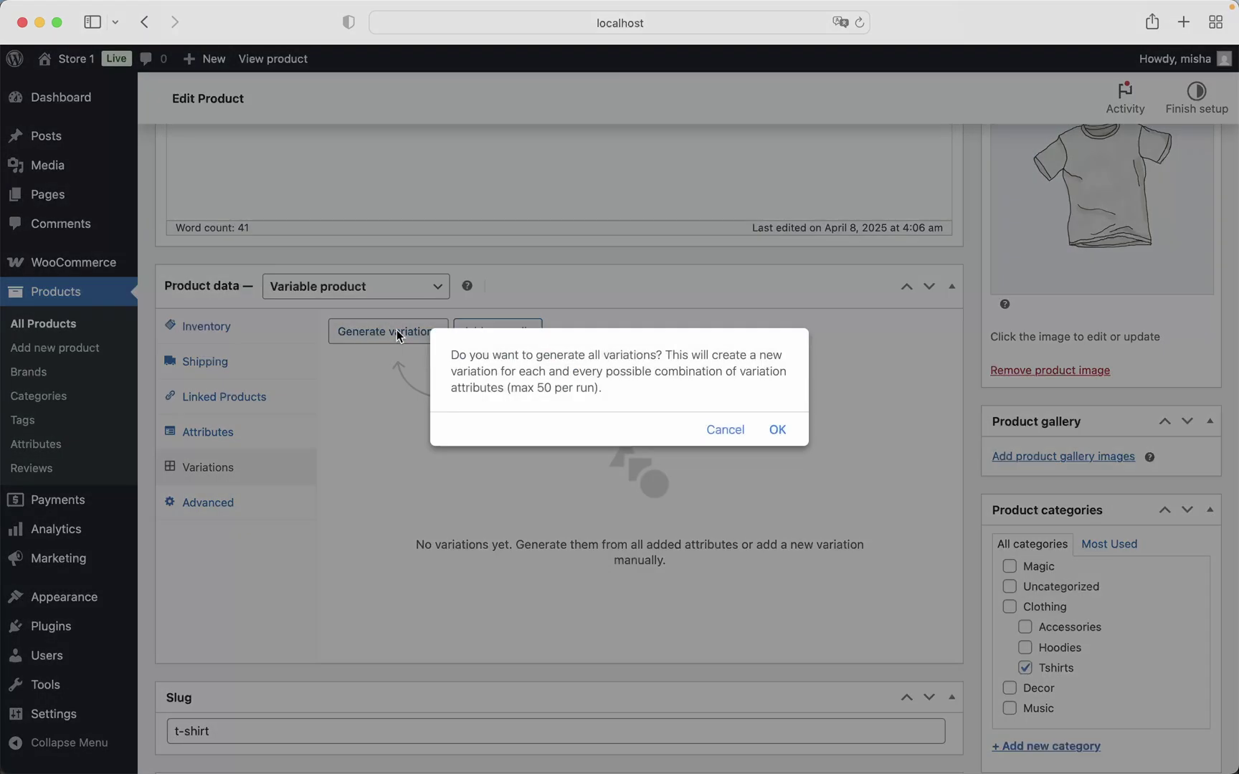
left_click(776, 430)
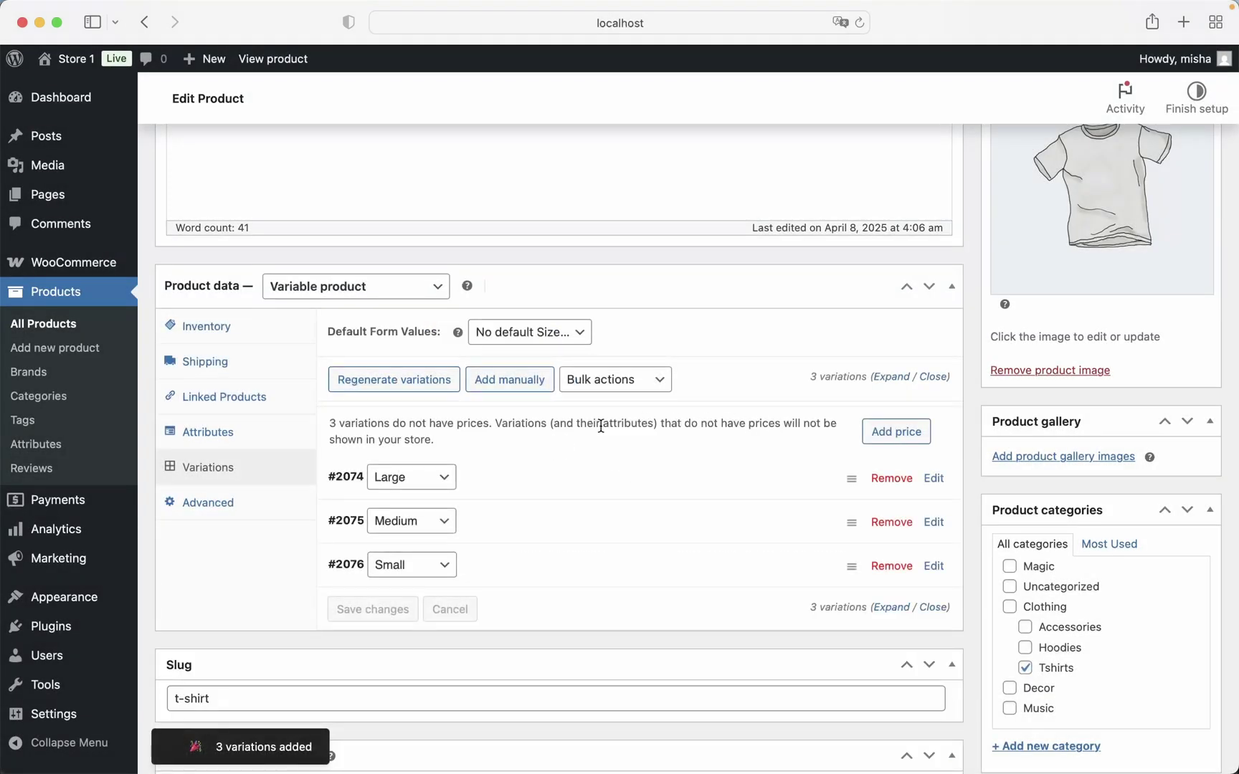
scroll(506, 470, "down", 1)
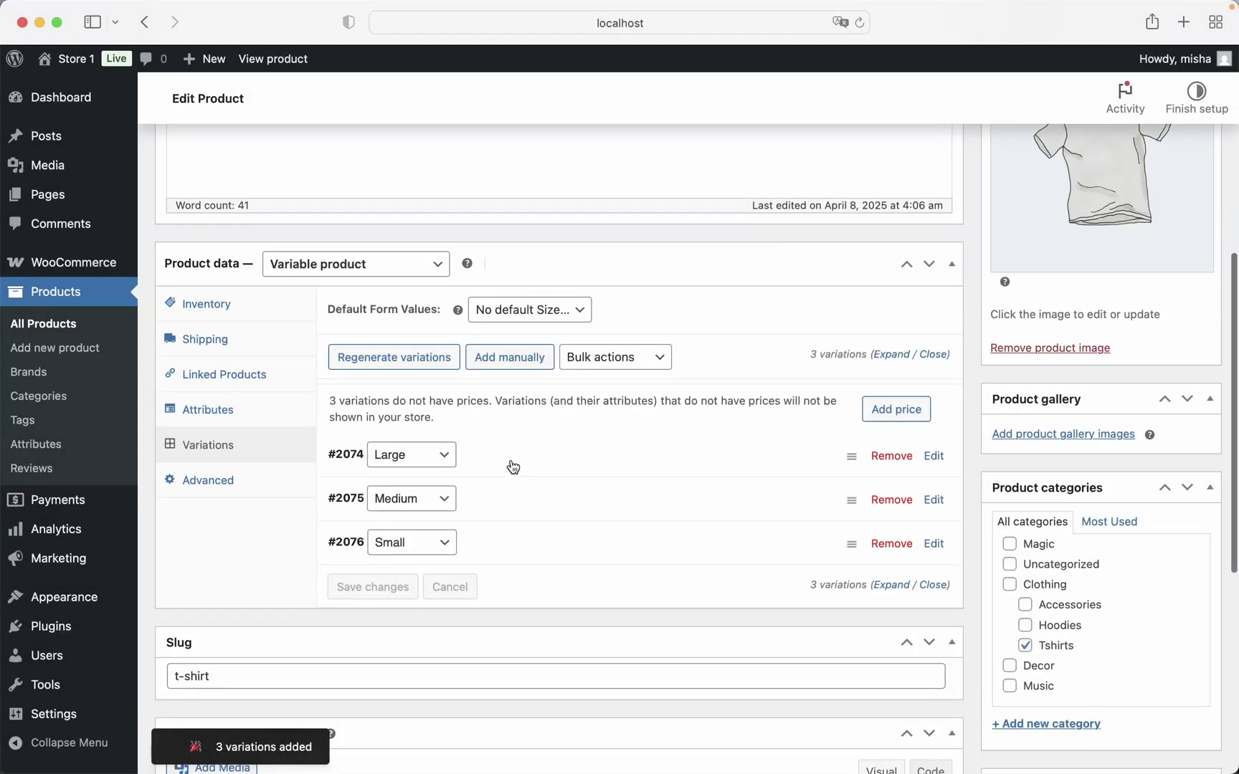
left_click(514, 466)
left_click(514, 467)
left_click(508, 506)
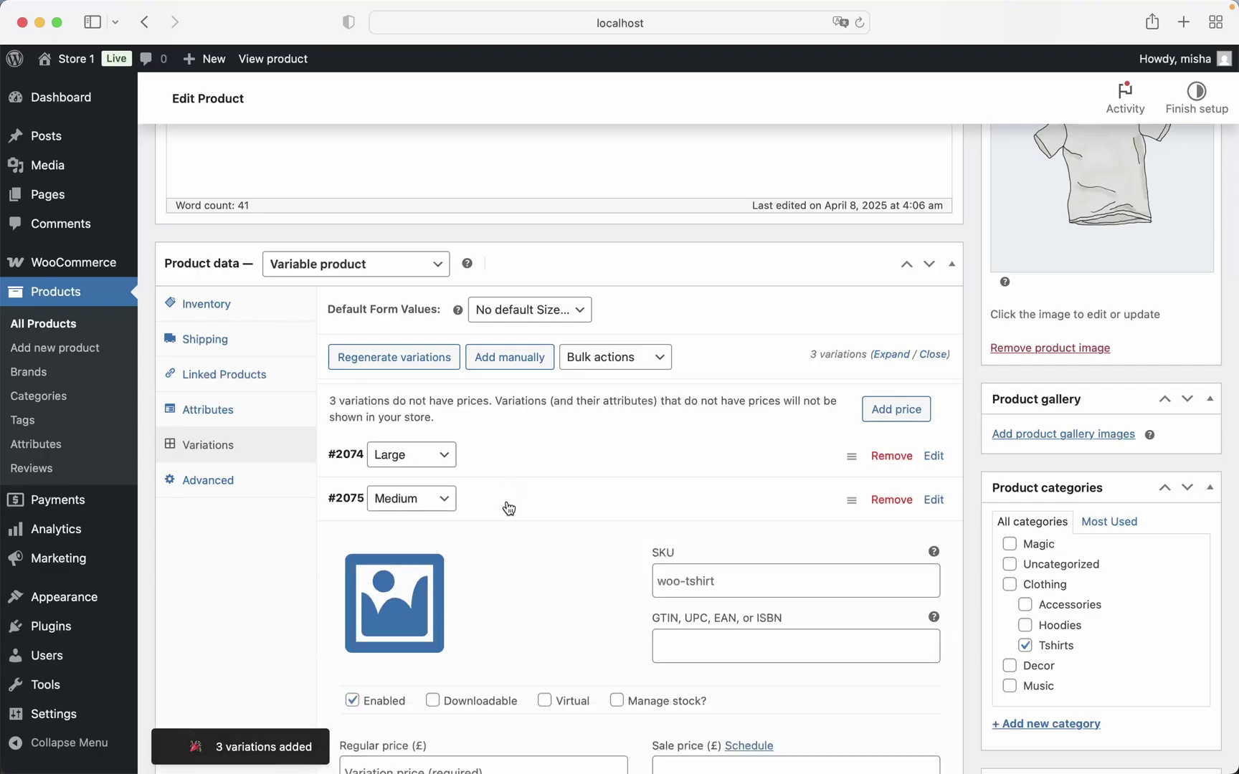
scroll(507, 506, "down", 3)
left_click(508, 359)
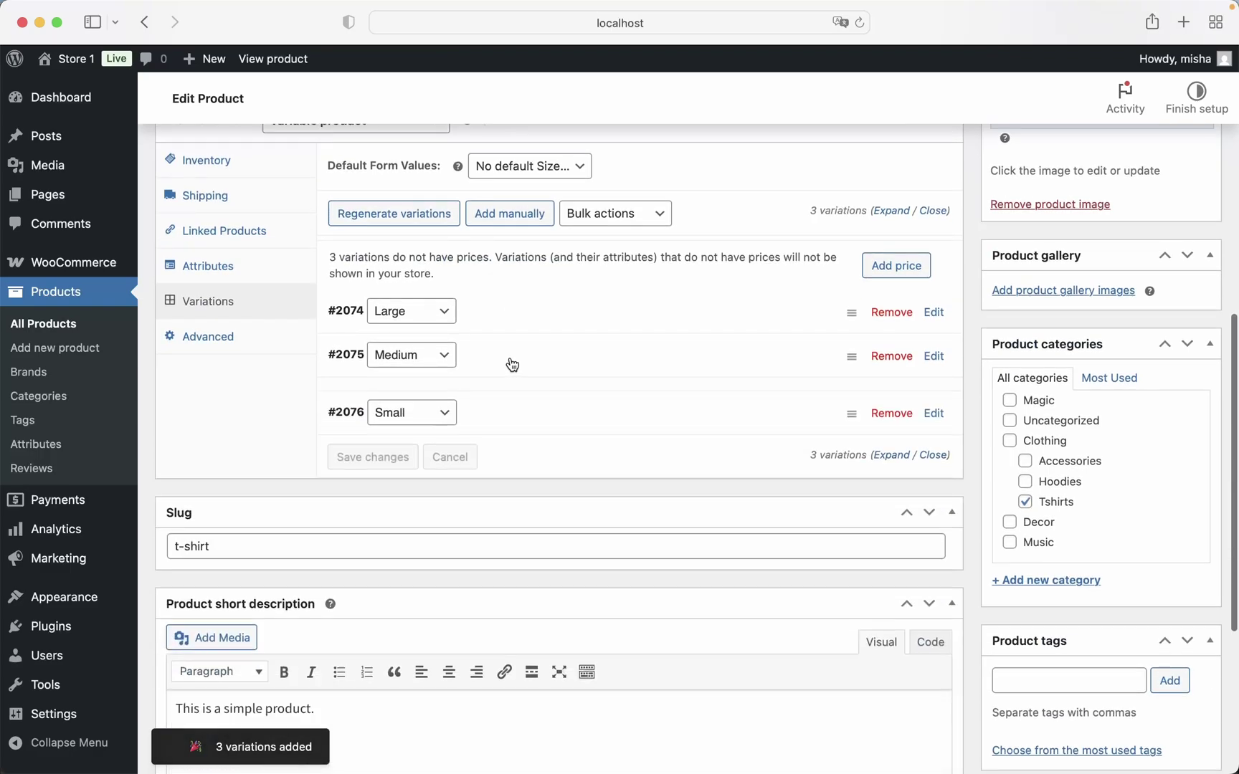
left_click(517, 318)
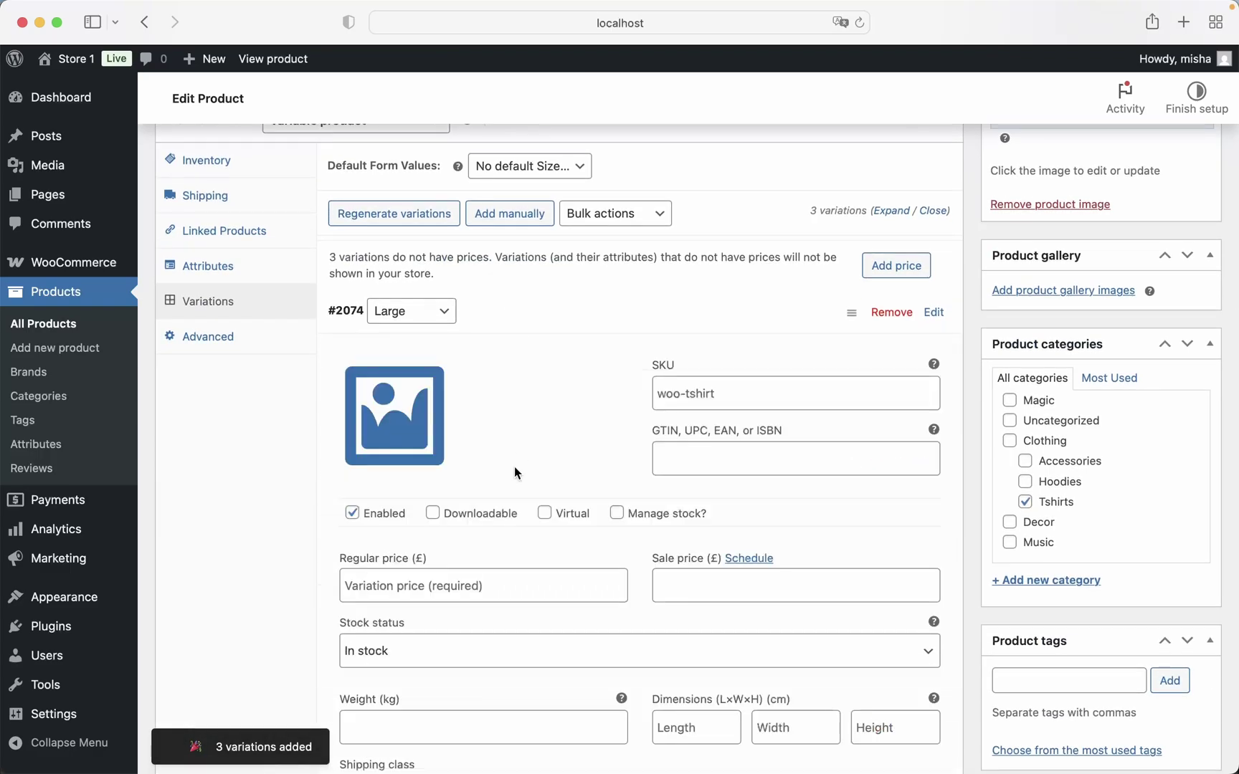
scroll(461, 467, "down", 2)
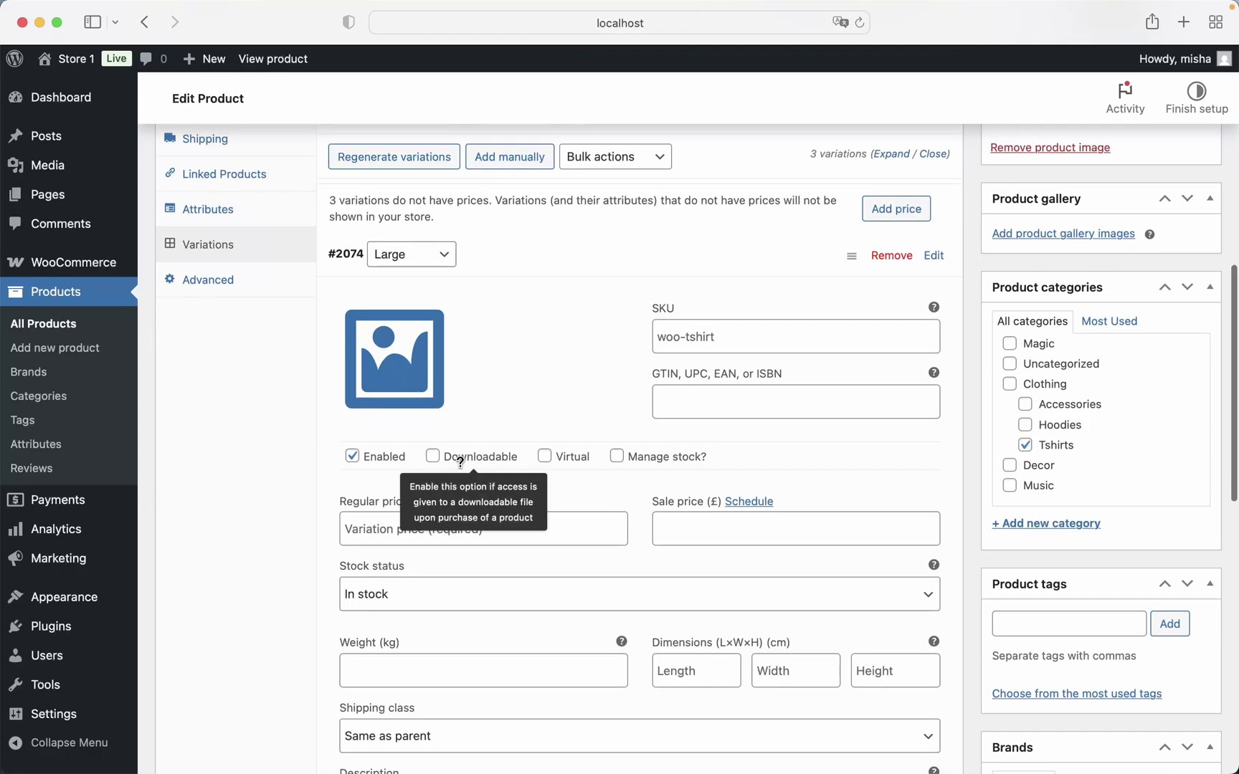
scroll(406, 570, "up", 3)
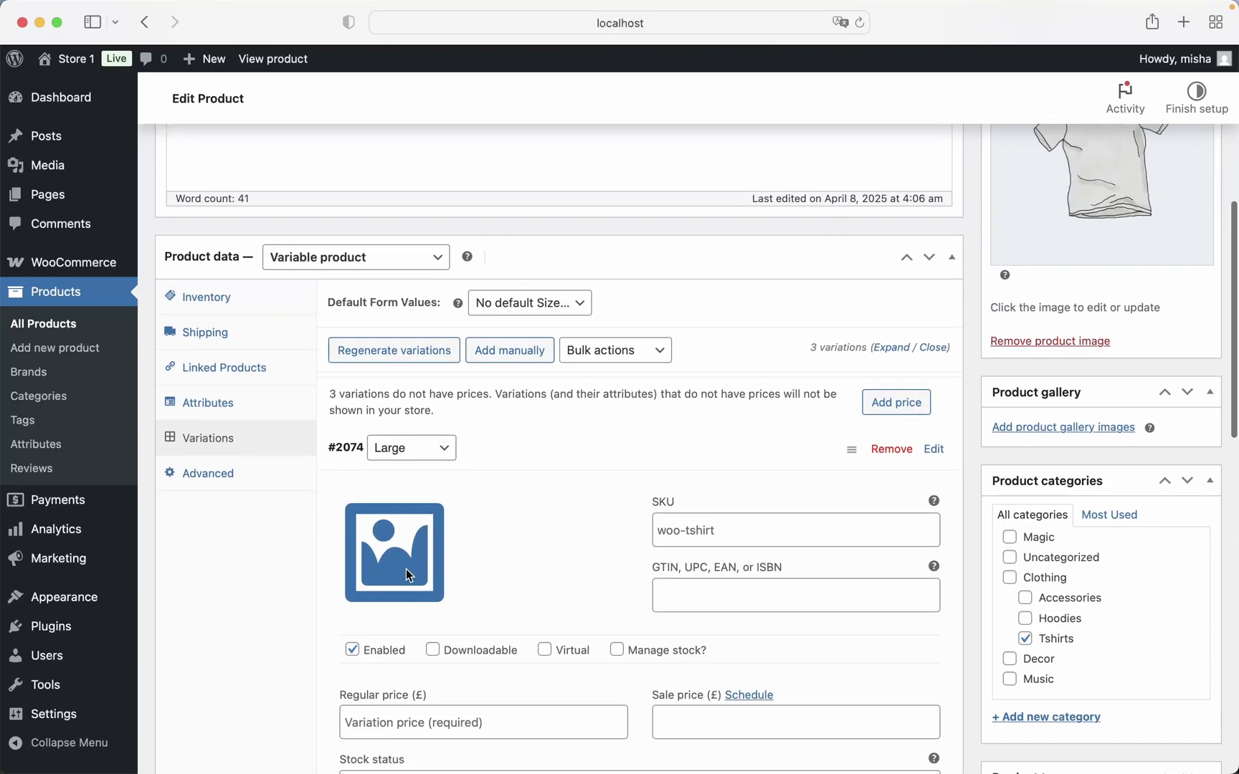
Look over the product's Inventory and Shipping settings, then go back to Variations
left_click(239, 304)
left_click(237, 341)
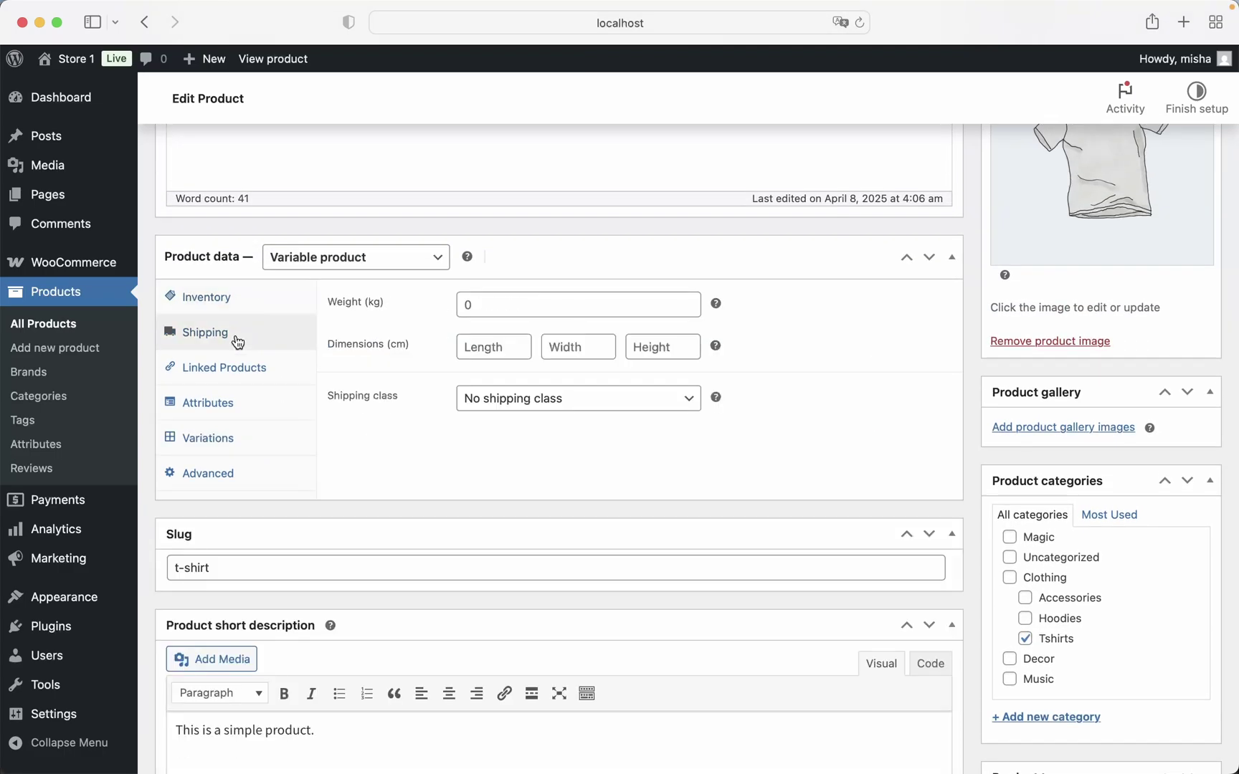
left_click(229, 436)
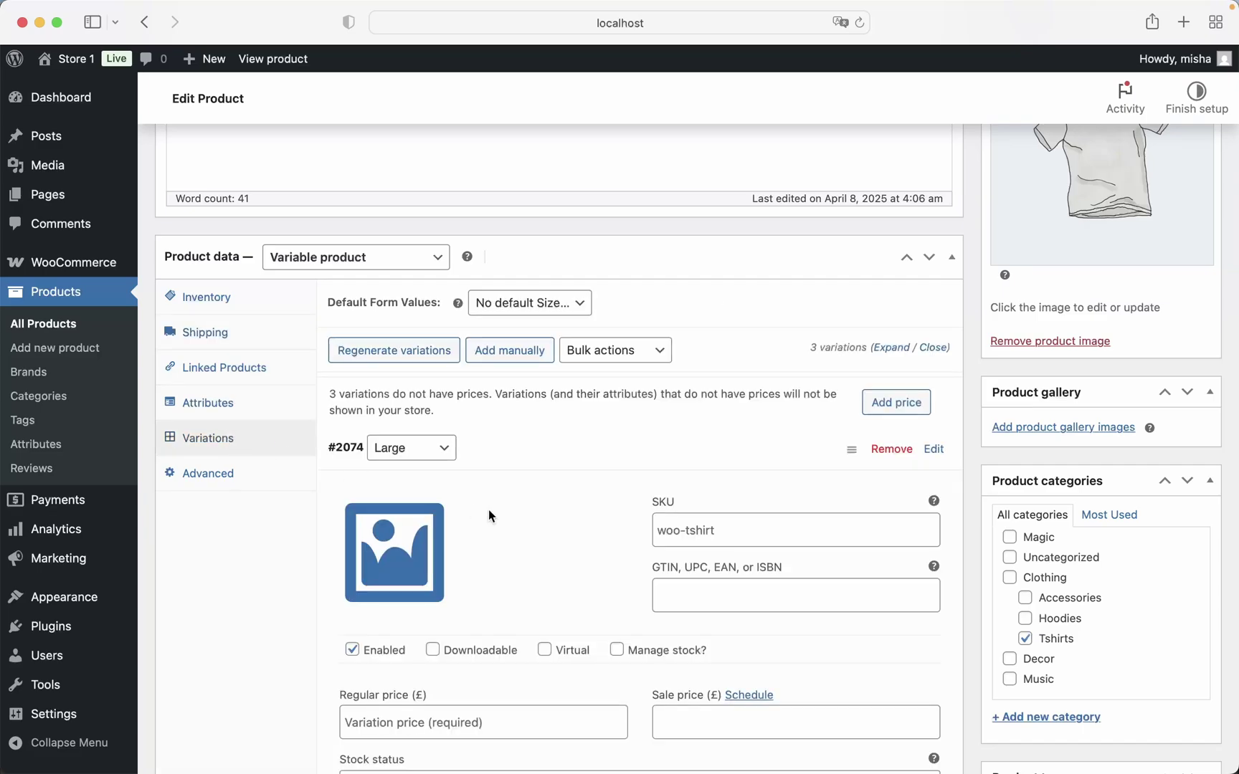
scroll(488, 509, "down", 4)
scroll(490, 514, "down", 4)
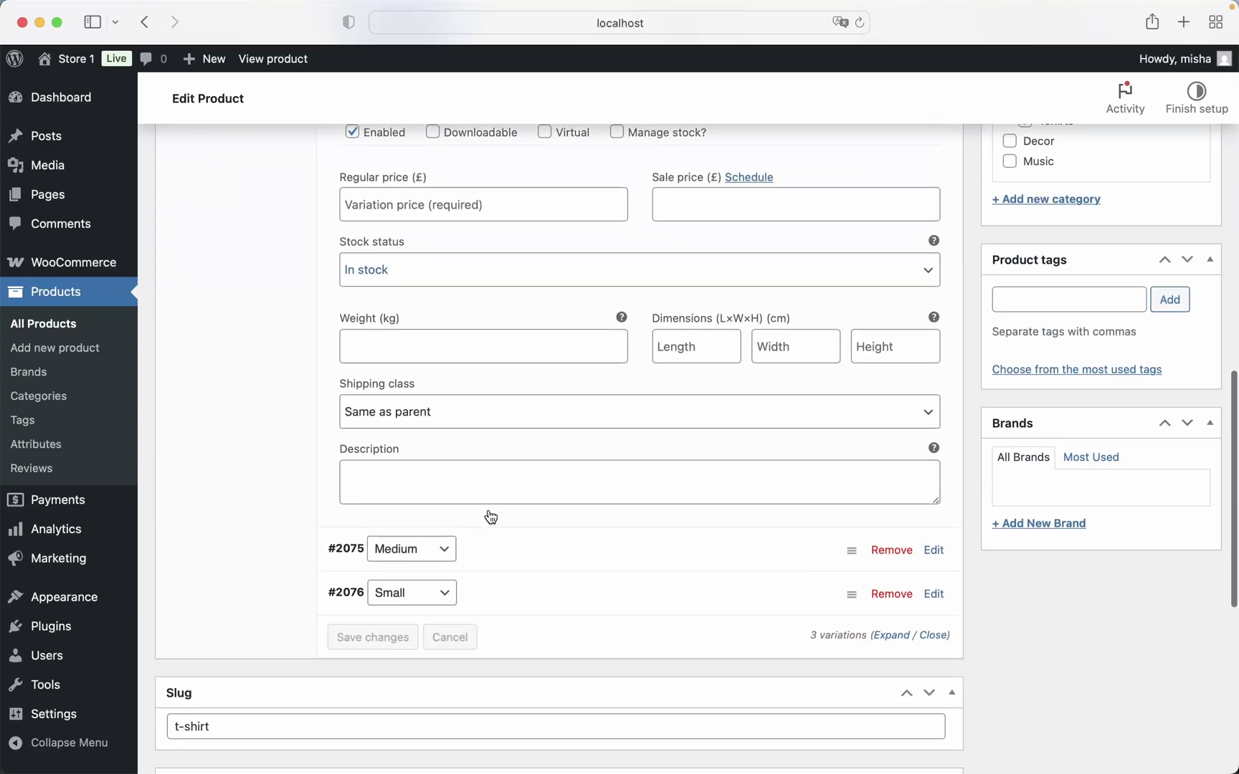
scroll(490, 514, "up", 3)
Enter regular prices for the variations: Large £100, Medium £80, plus Small
left_click(429, 402)
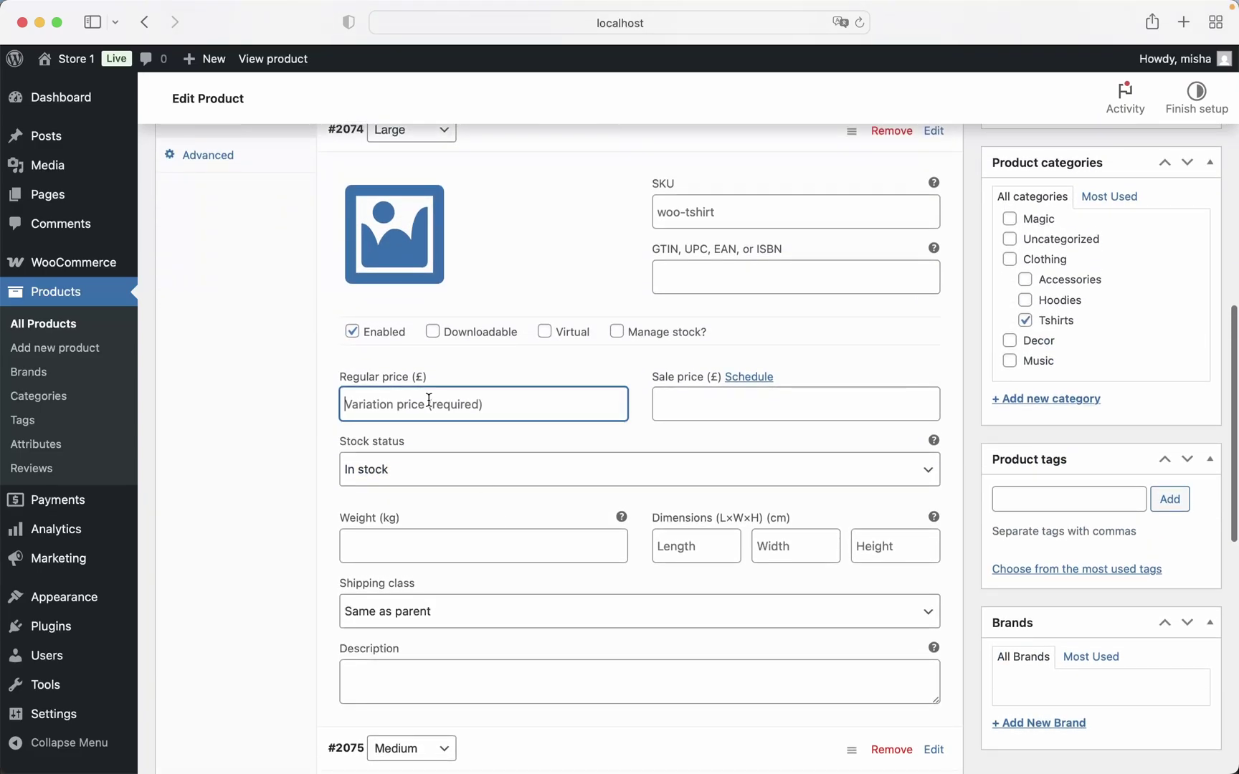
scroll(428, 400, "up", 1)
type("1000")
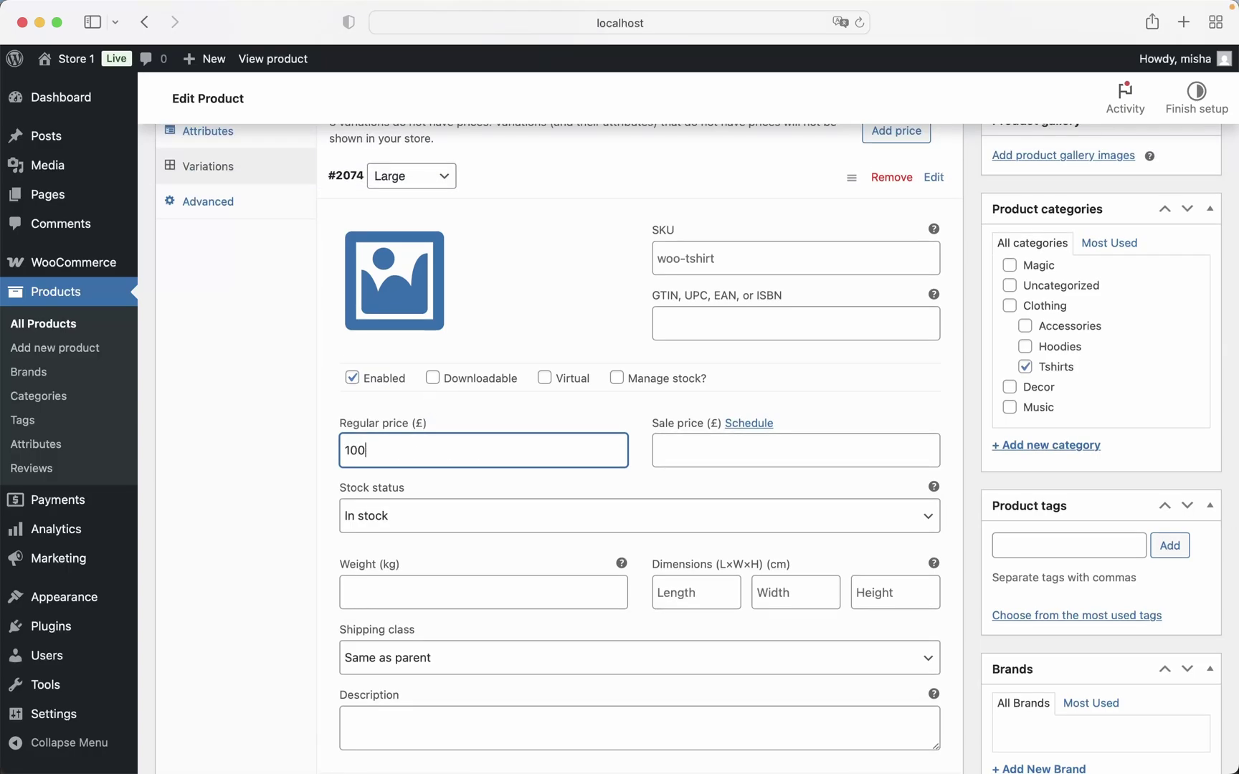
scroll(575, 476, "down", 5)
left_click(532, 431)
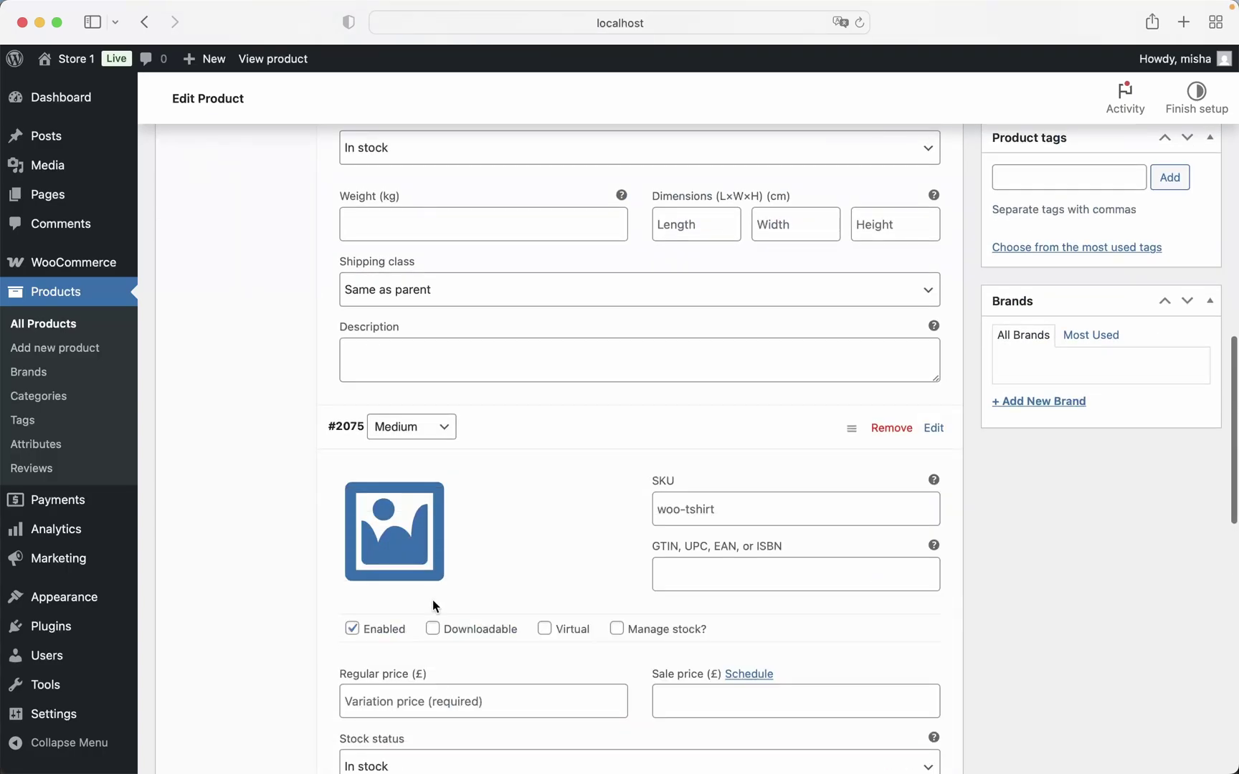
scroll(432, 599, "down", 2)
left_click(433, 581)
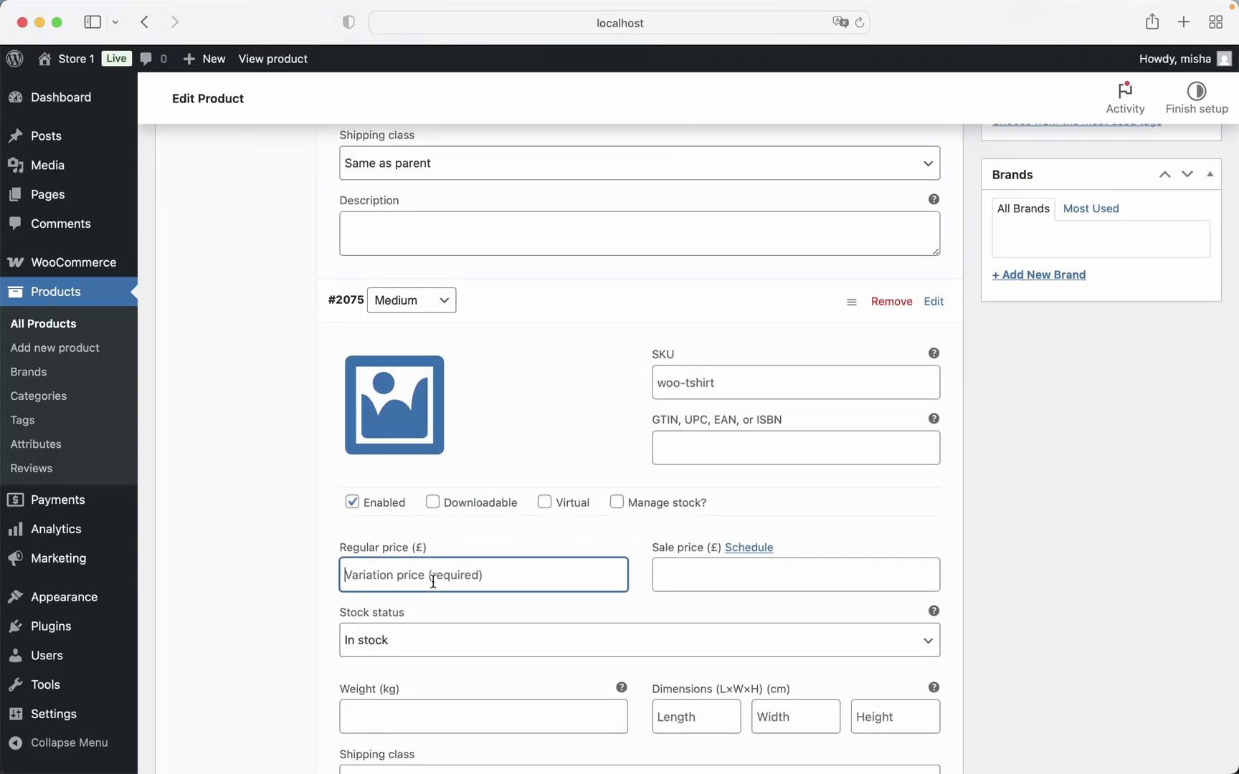
type("80")
scroll(506, 548, "down", 5)
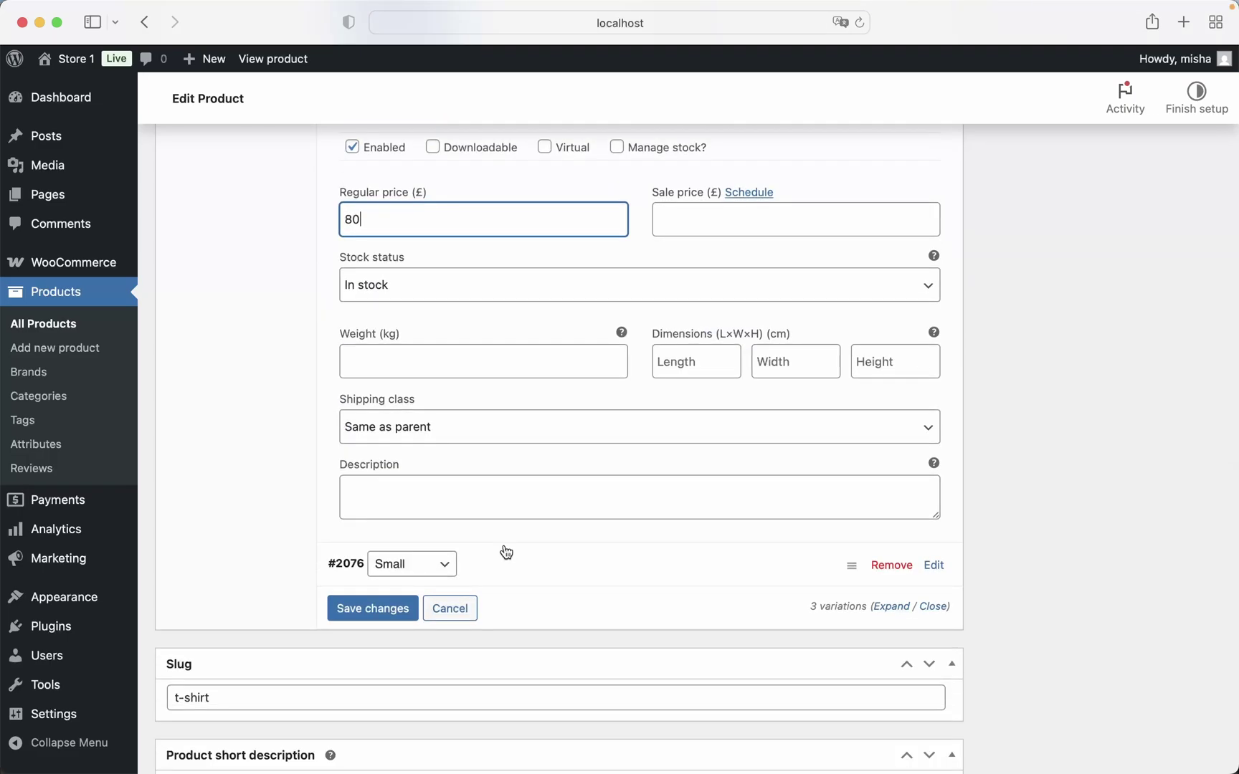
left_click(506, 557)
scroll(507, 561, "down", 3)
left_click(438, 631)
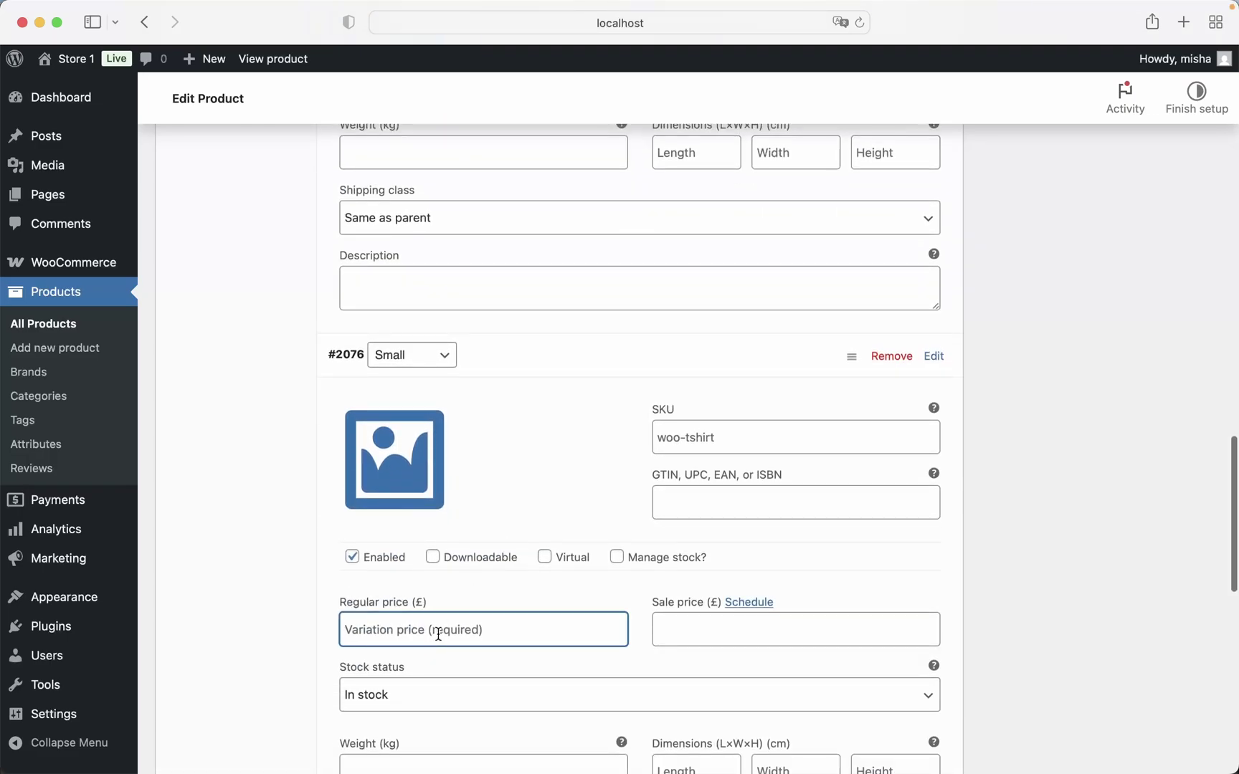
type("80")
scroll(535, 517, "down", 5)
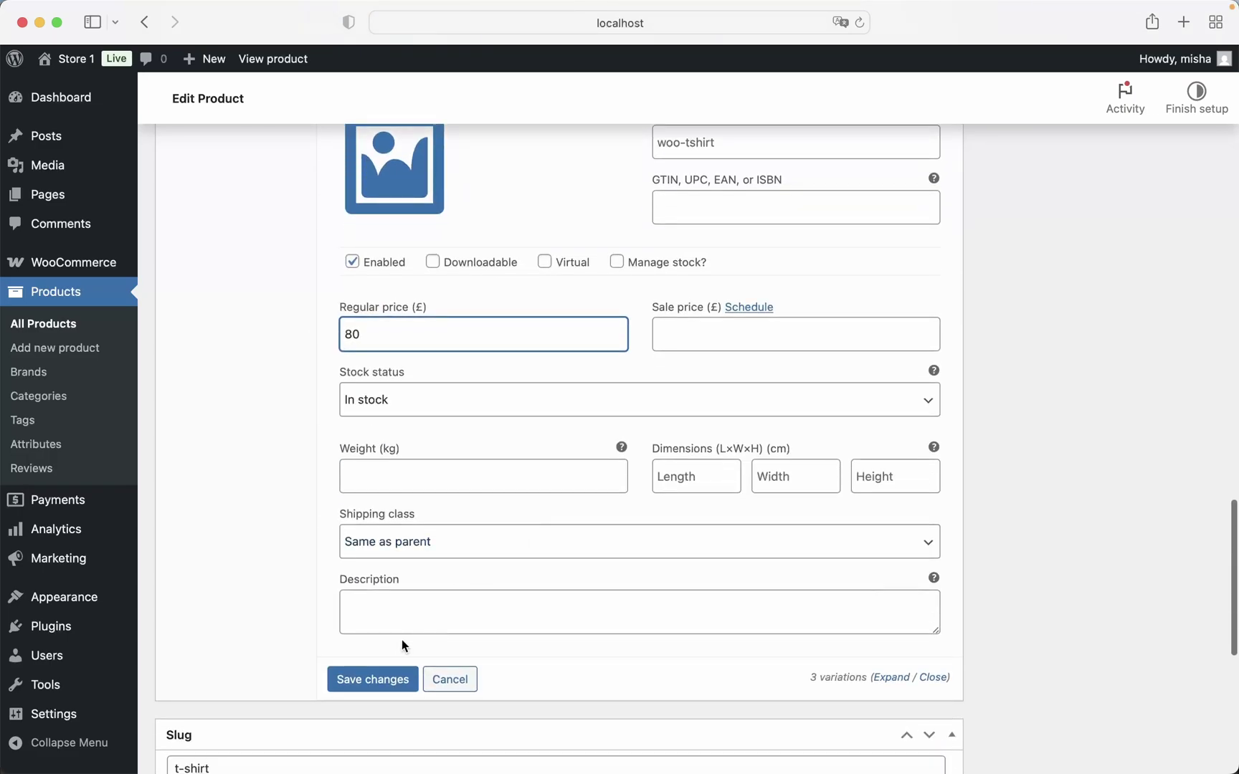
Save the variation prices and update the T-Shirt product
left_click(379, 679)
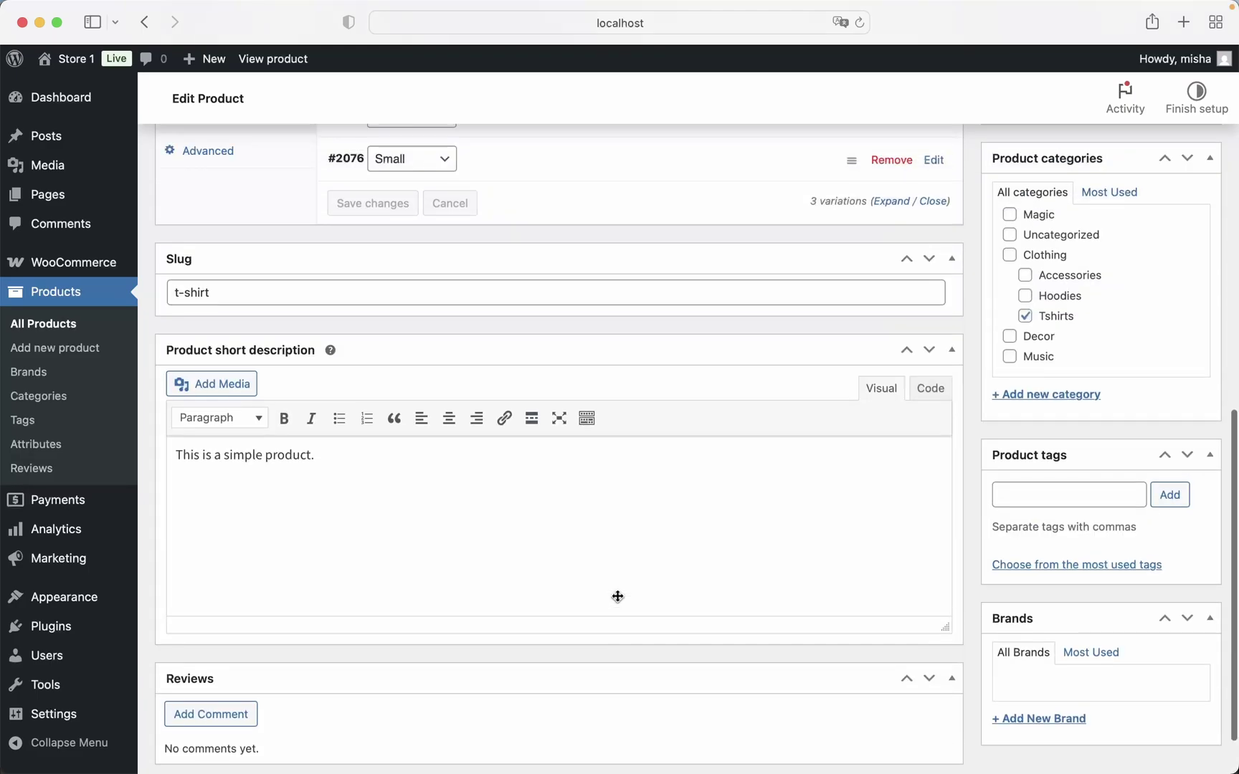
scroll(617, 595, "up", 8)
left_click(1182, 227)
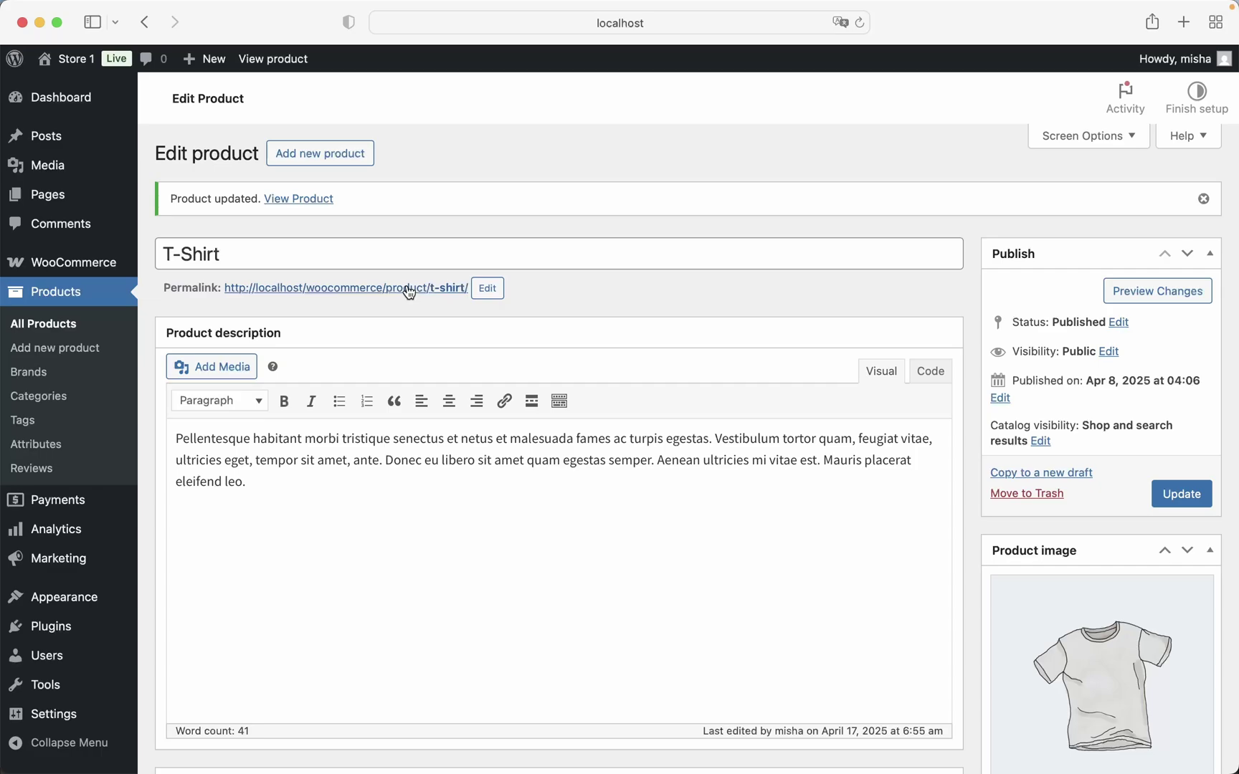
On the T-Shirt's store page, check Large, Medium and Small prices in the Size dropdown, then return to editing
left_click(409, 288)
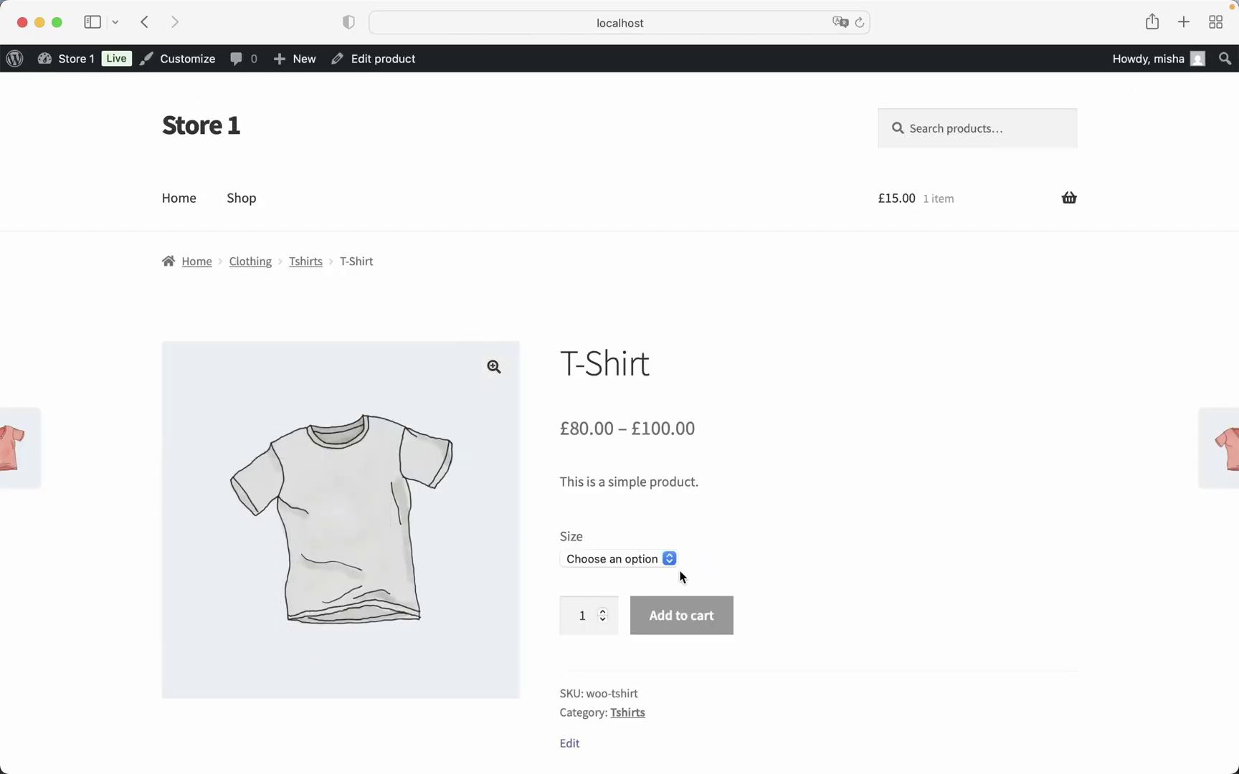
left_click(586, 559)
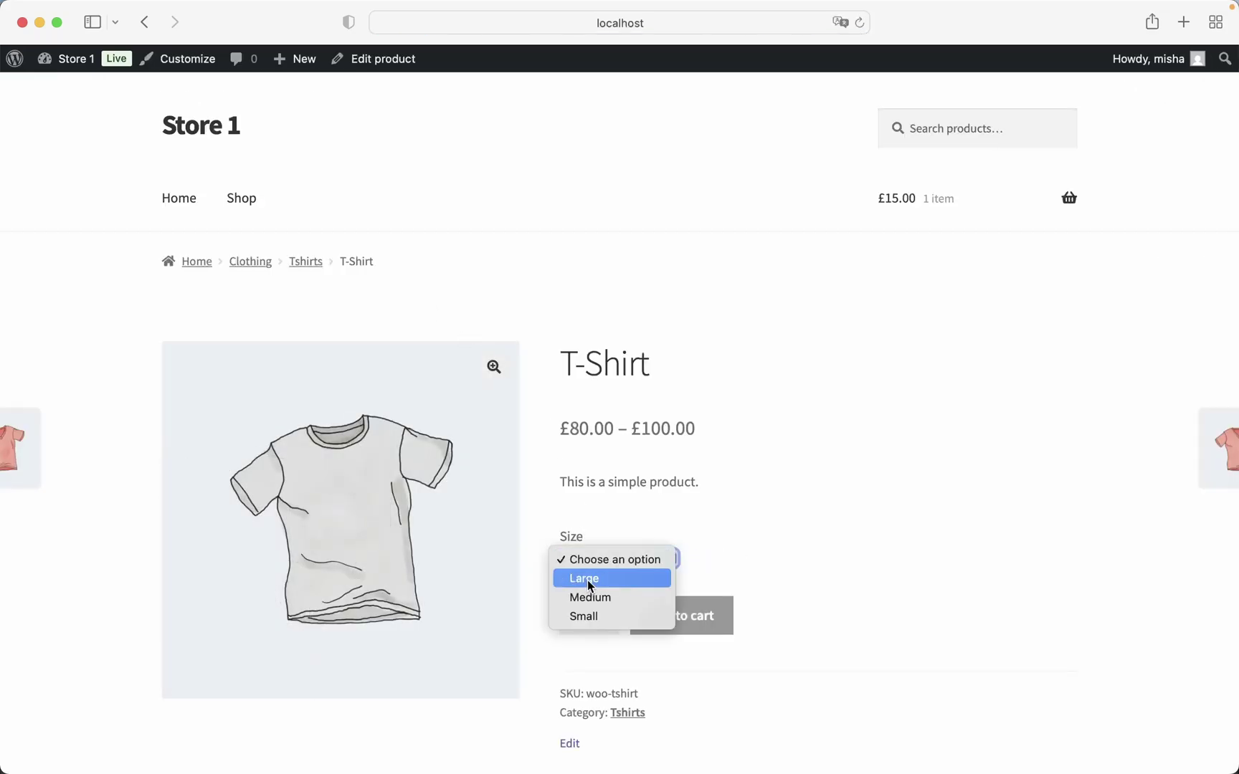
left_click(588, 580)
left_click(671, 561)
left_click(668, 578)
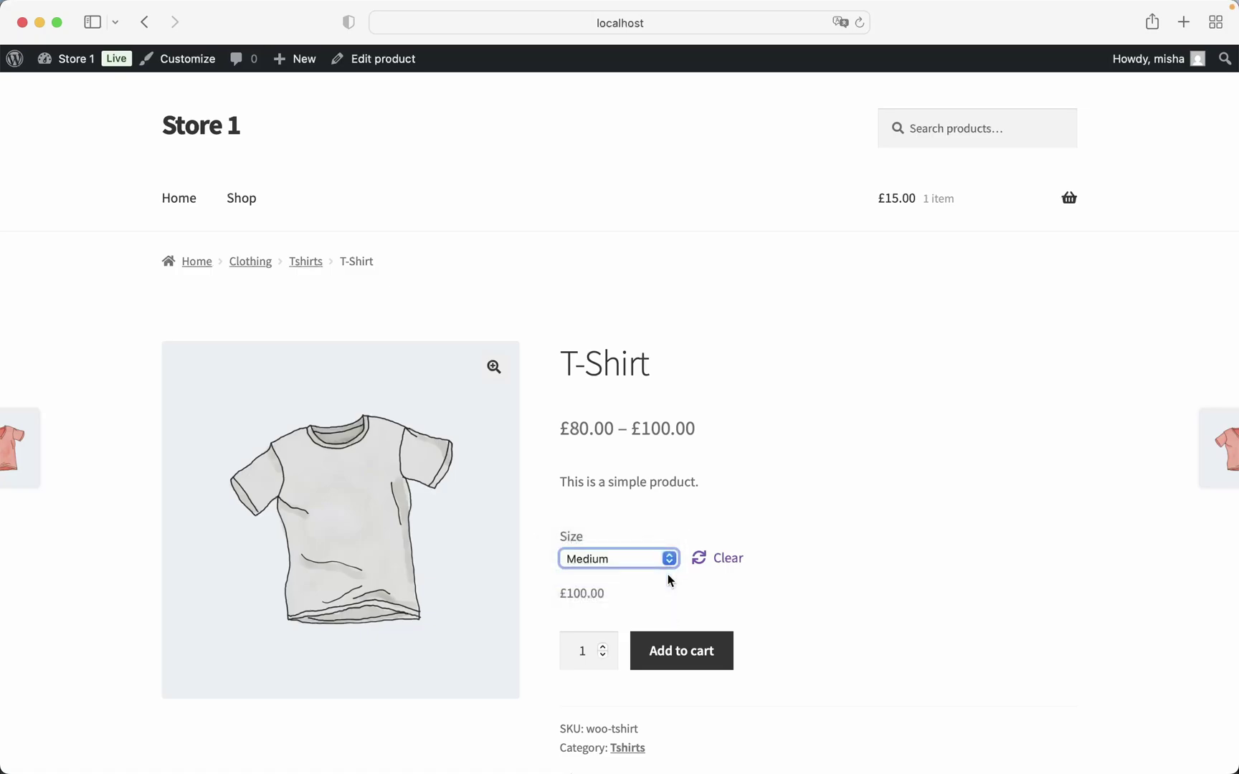
left_click(636, 565)
left_click(634, 575)
left_click(624, 569)
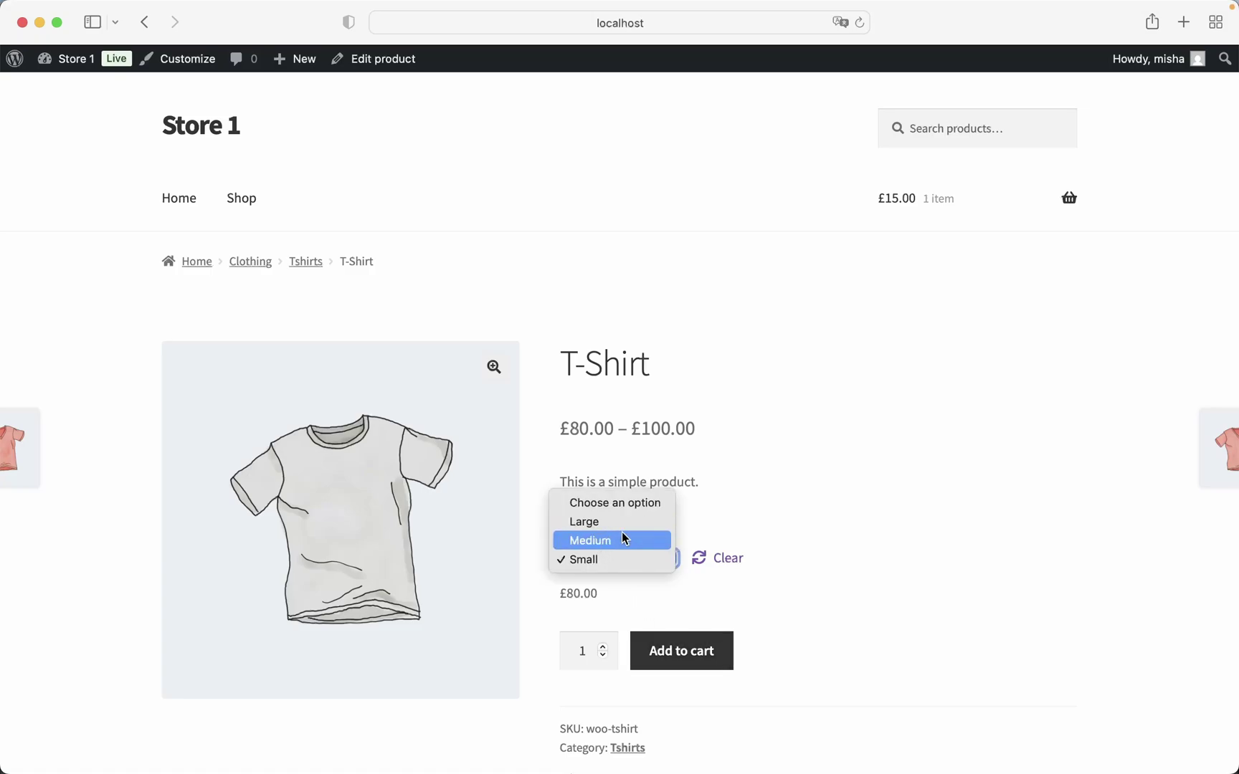
left_click(746, 502)
scroll(655, 605, "down", 2)
left_click(570, 694)
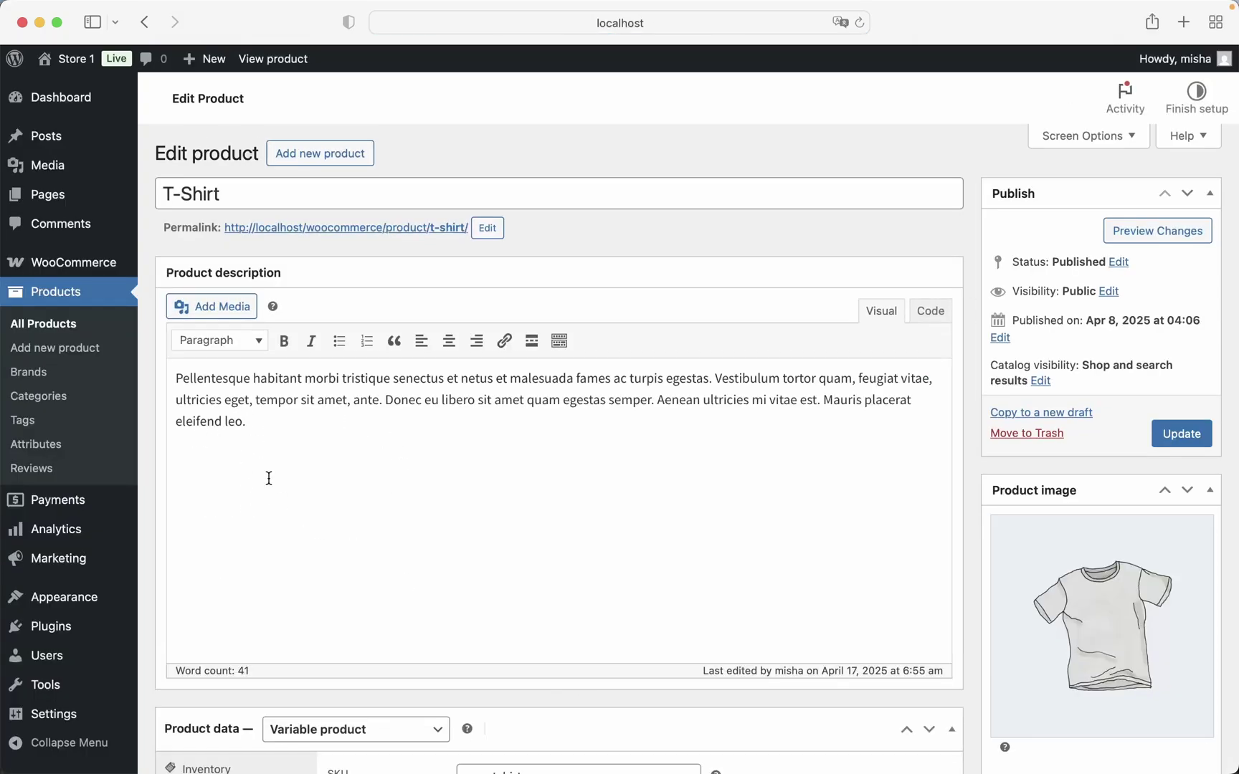
Activate the Simple Variation Swatches plugin from Installed Plugins
left_click(82, 623)
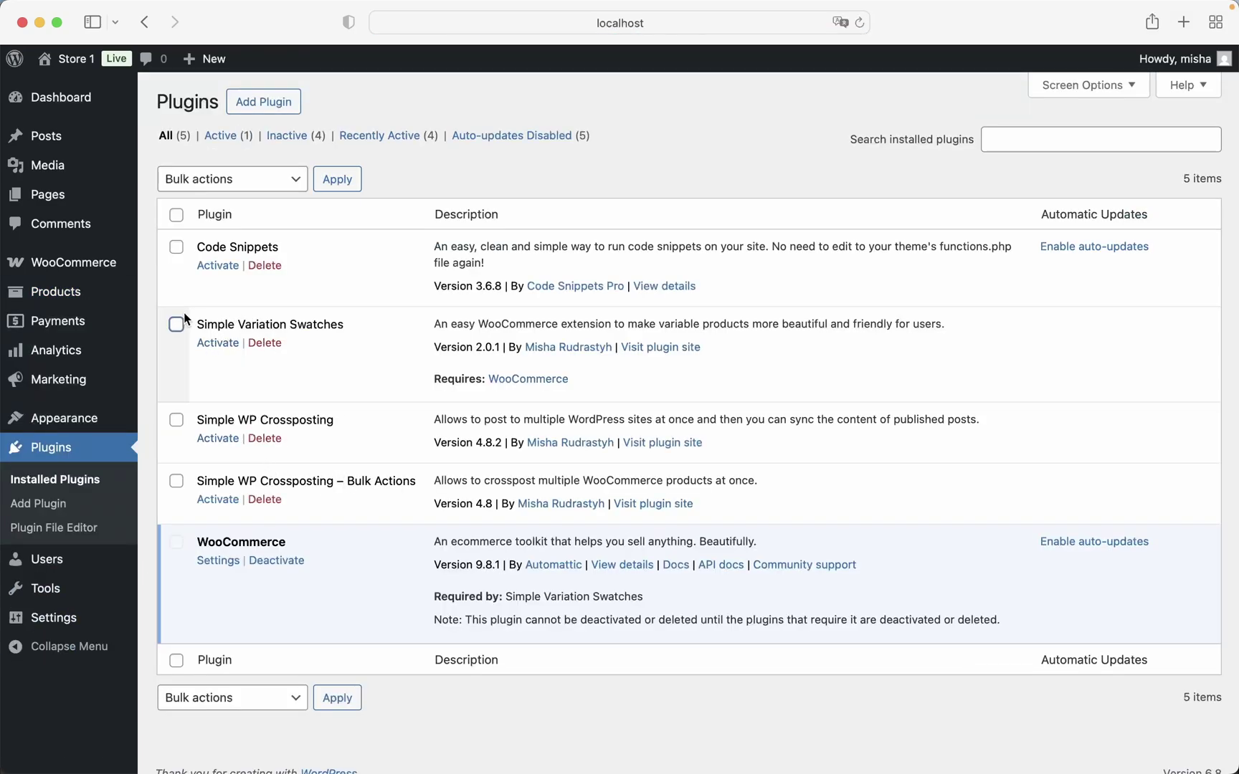
left_click_drag(195, 324, 330, 320)
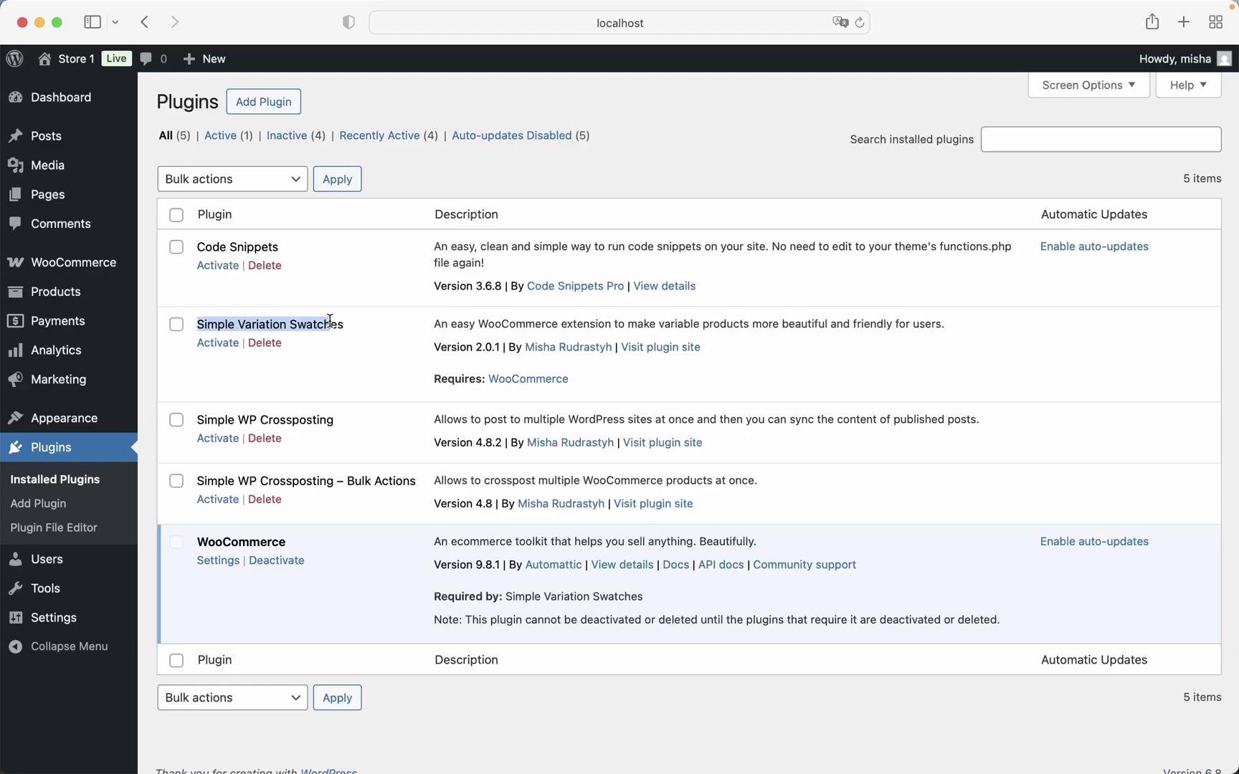
left_click(214, 342)
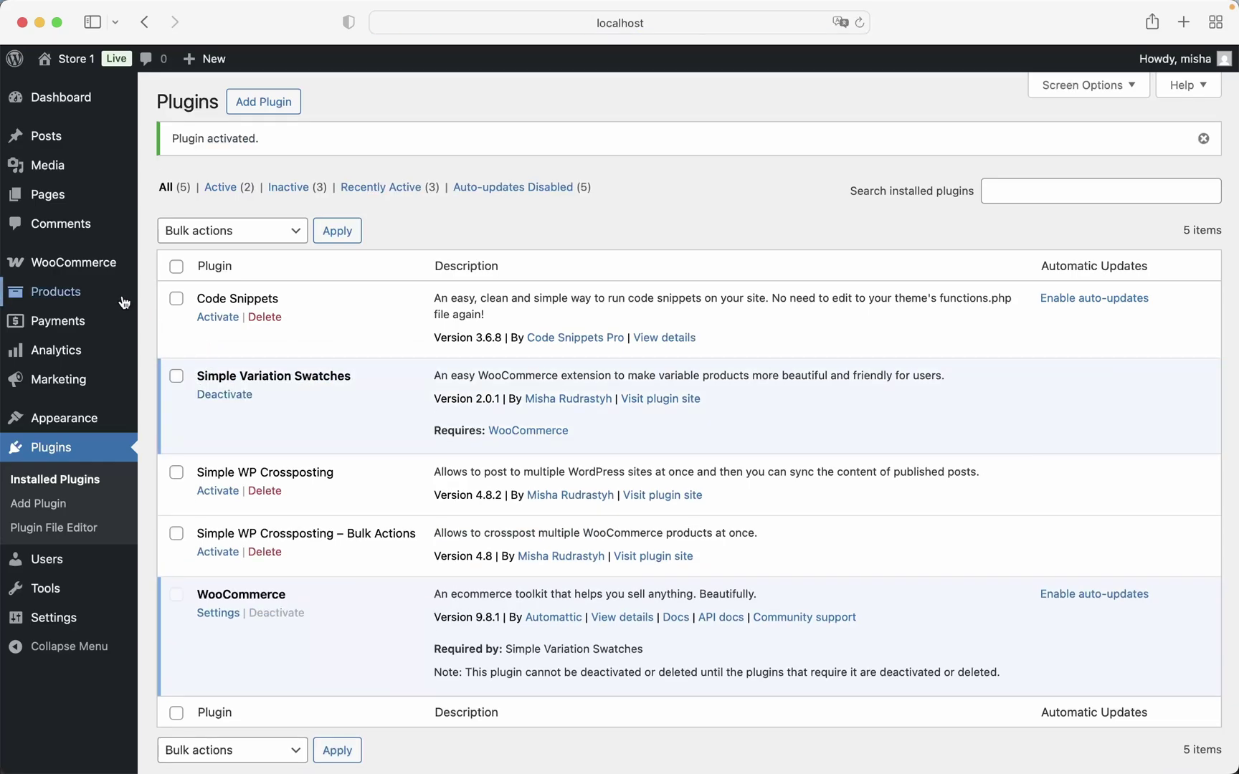
Set the Size attribute's type to Radio, update it, and go back to All Products
mouse_move(123, 300)
left_click(191, 415)
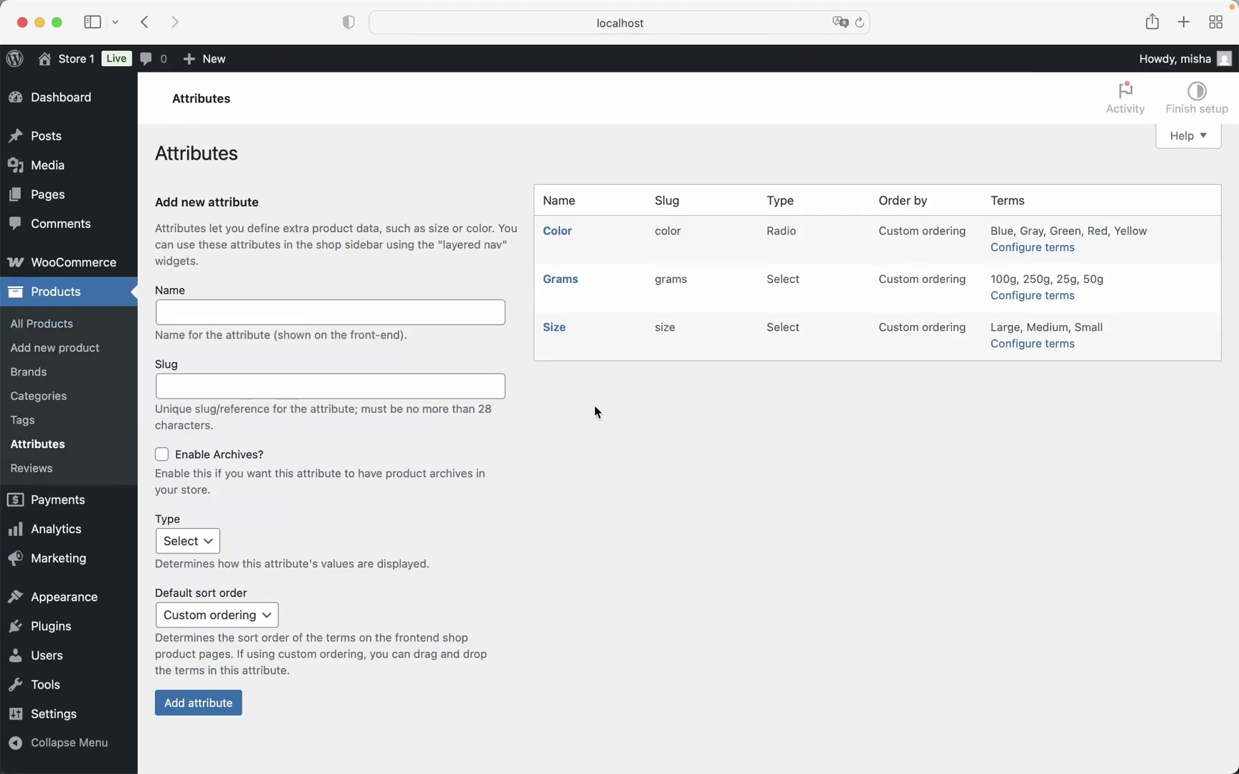
mouse_move(631, 337)
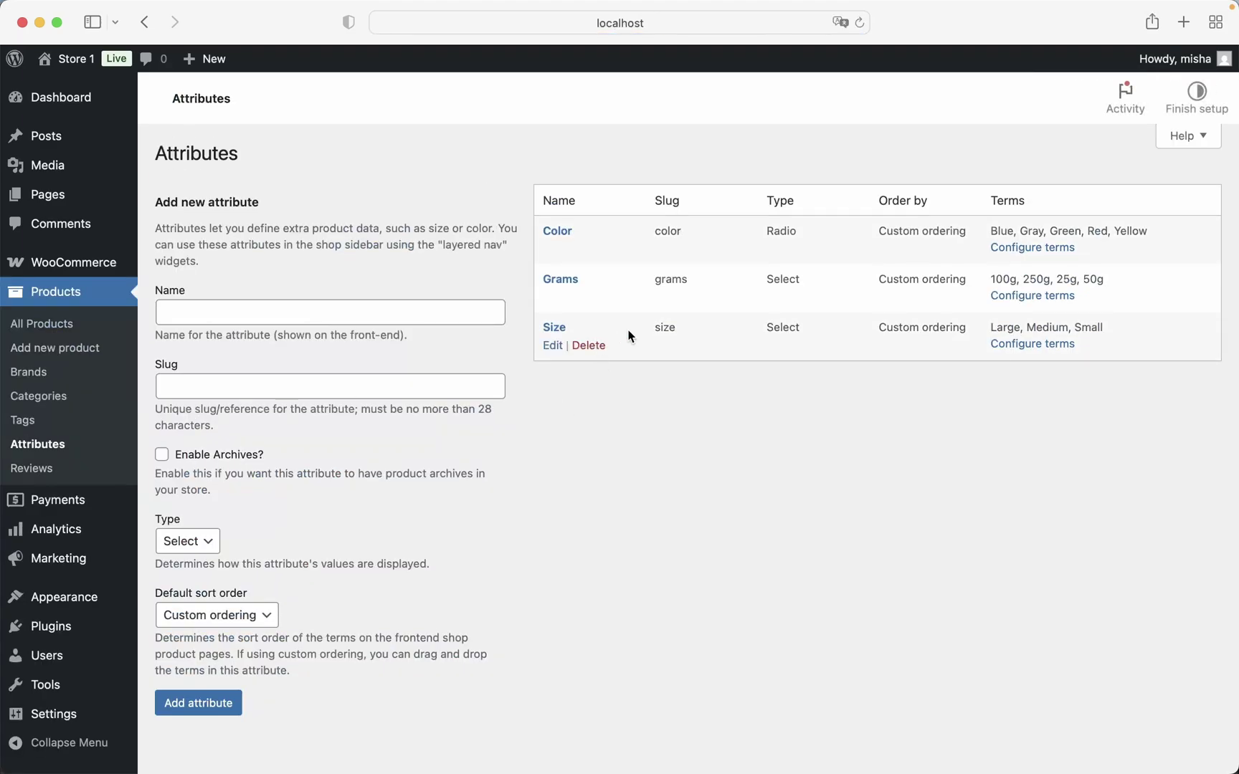
left_click(552, 347)
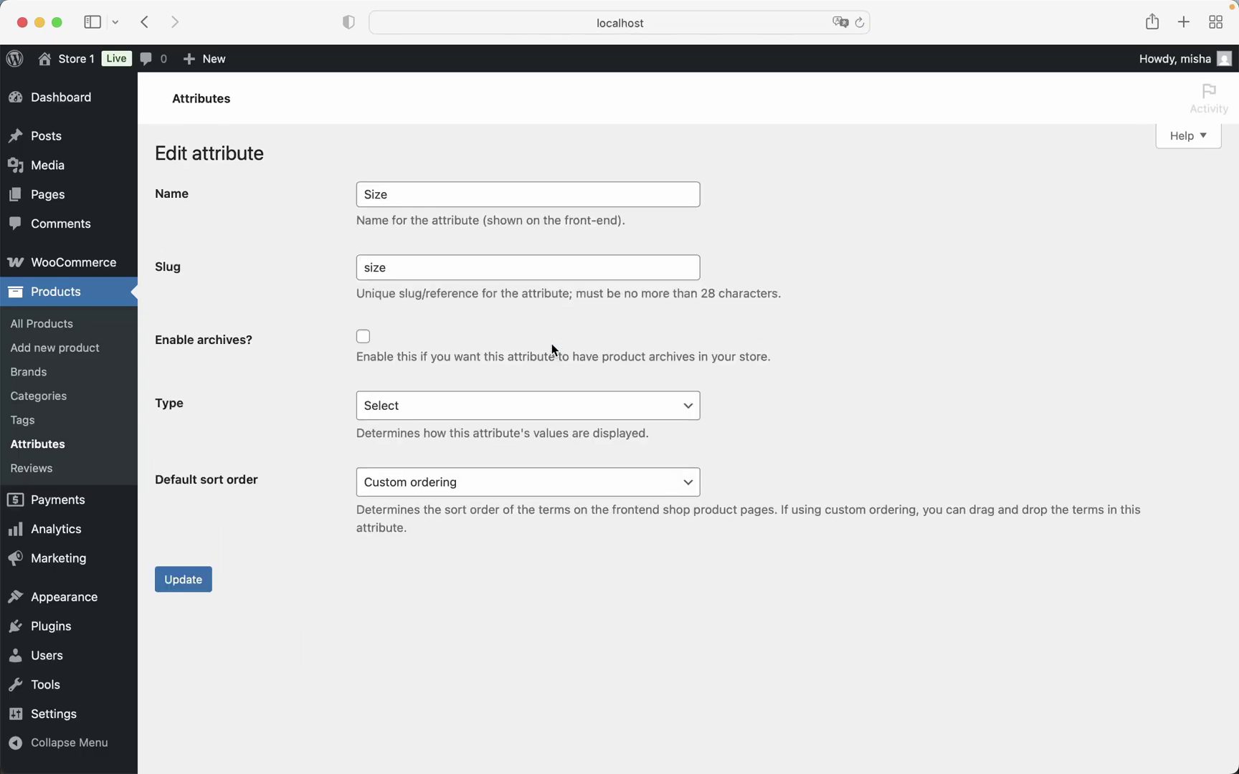
left_click(424, 404)
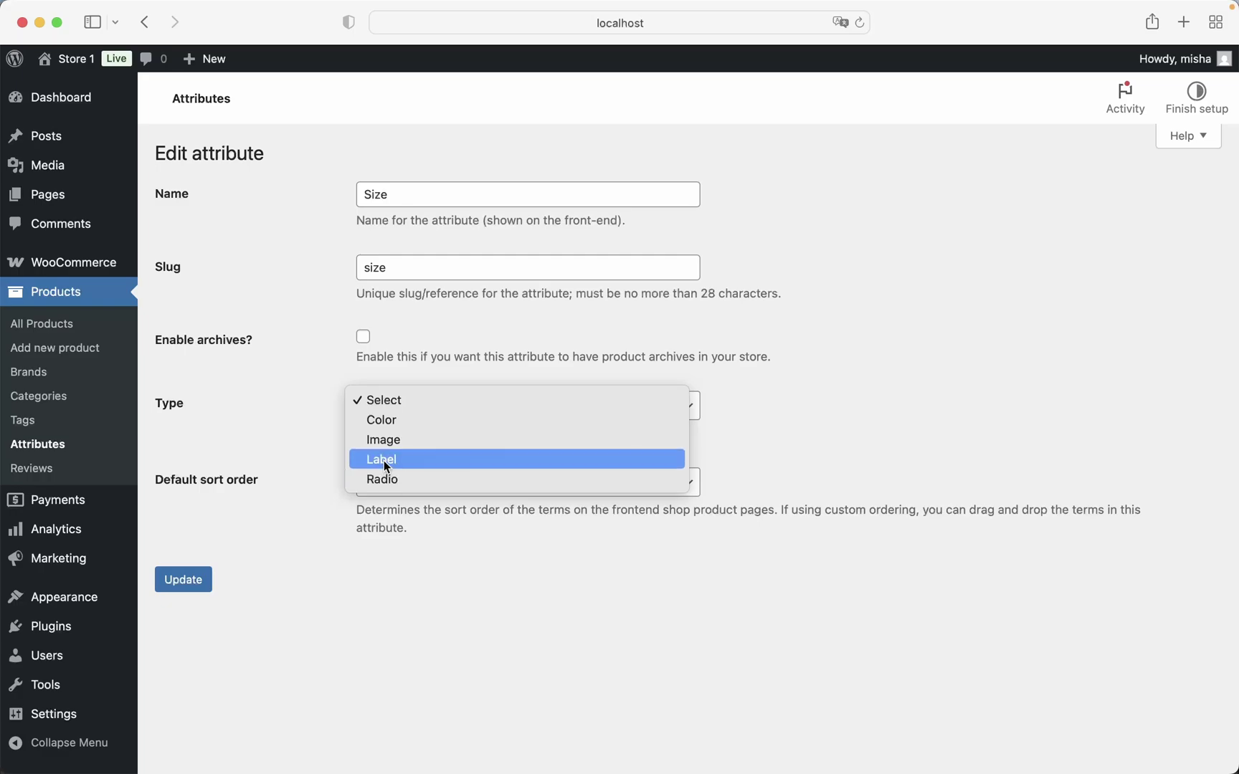
left_click(398, 479)
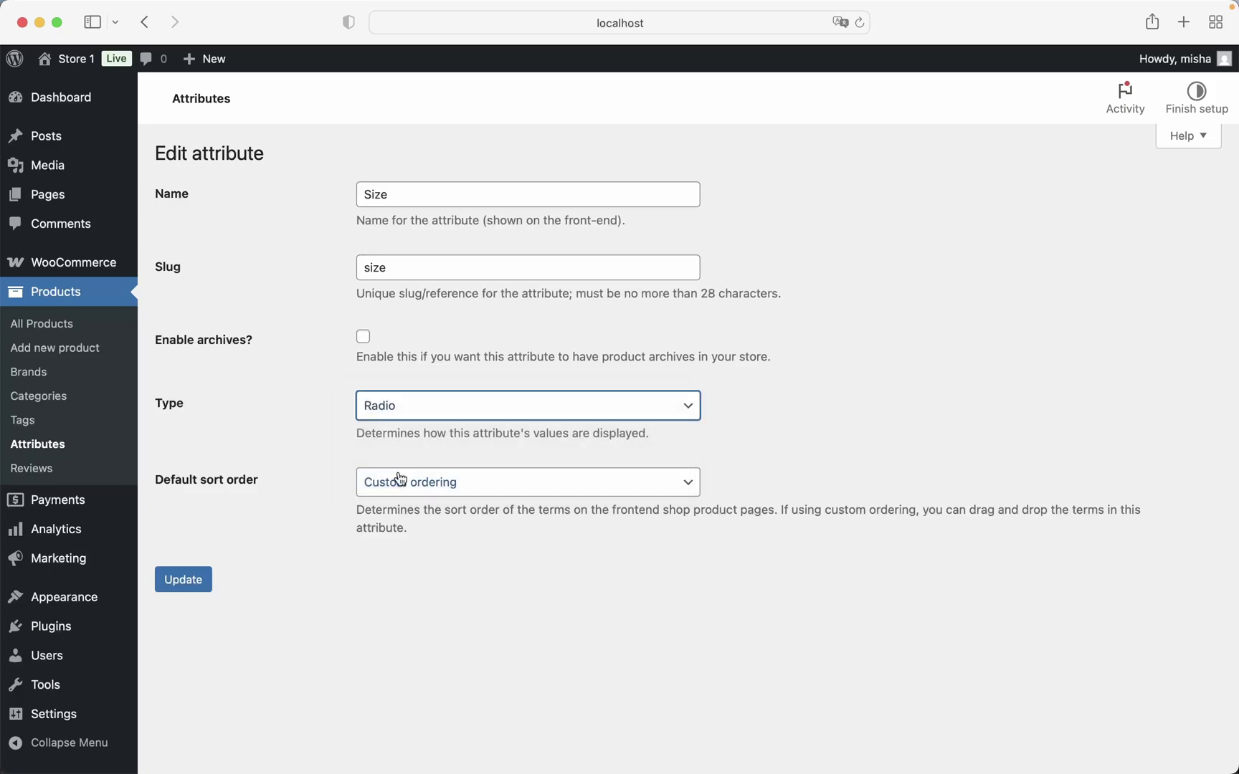
left_click(198, 578)
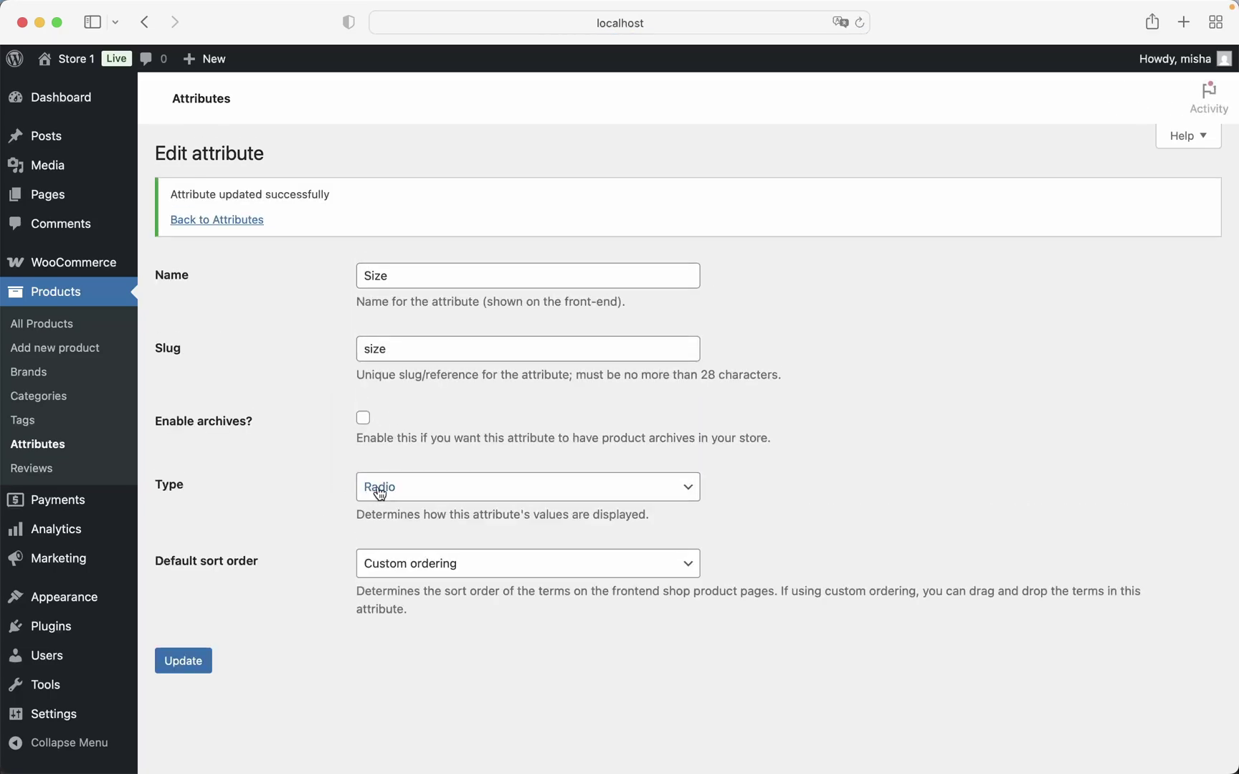
left_click(94, 333)
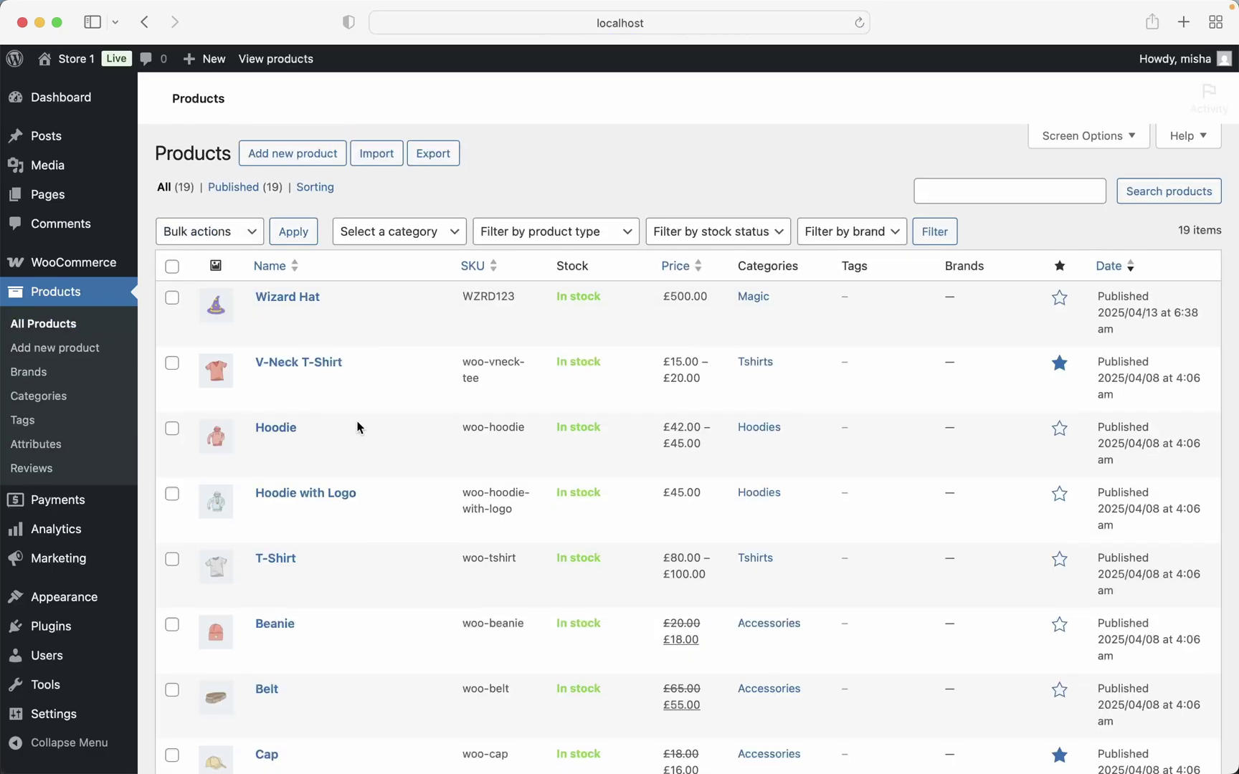
View the T-Shirt in the store and select the Large, Medium, then Small size radio options
mouse_move(354, 555)
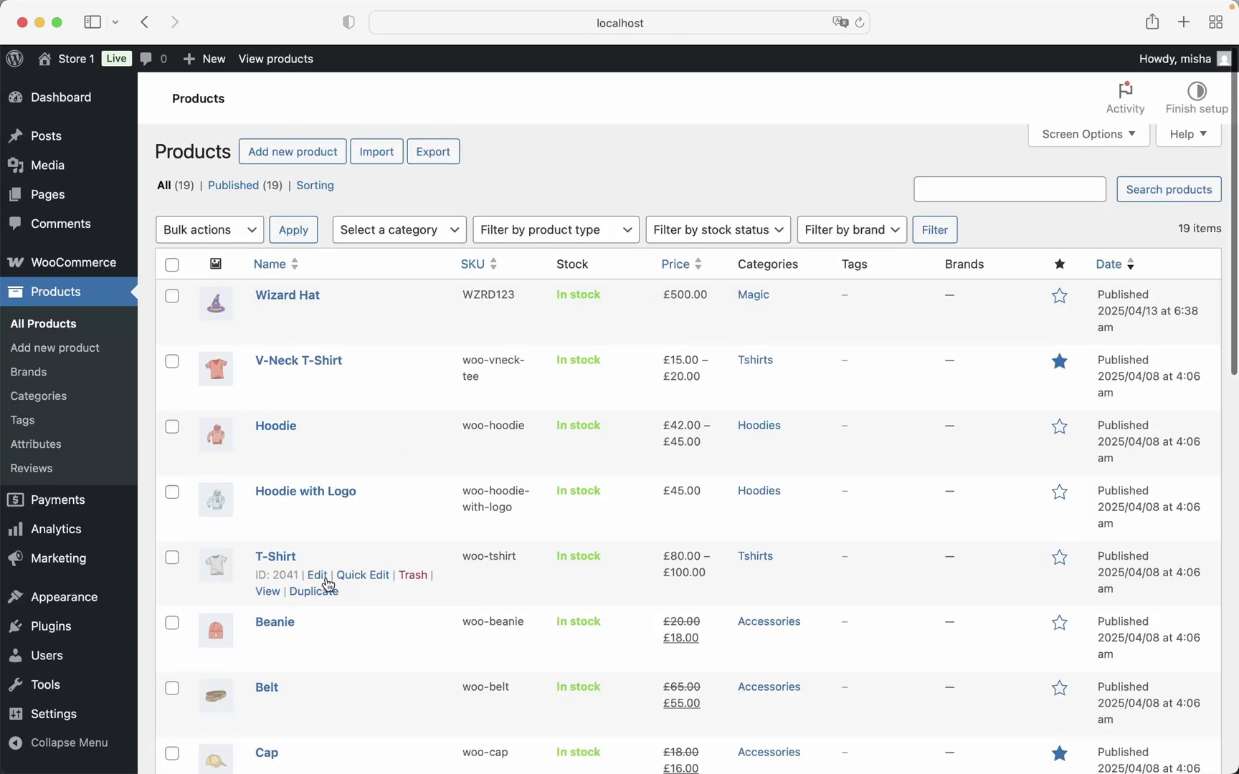
left_click(269, 596)
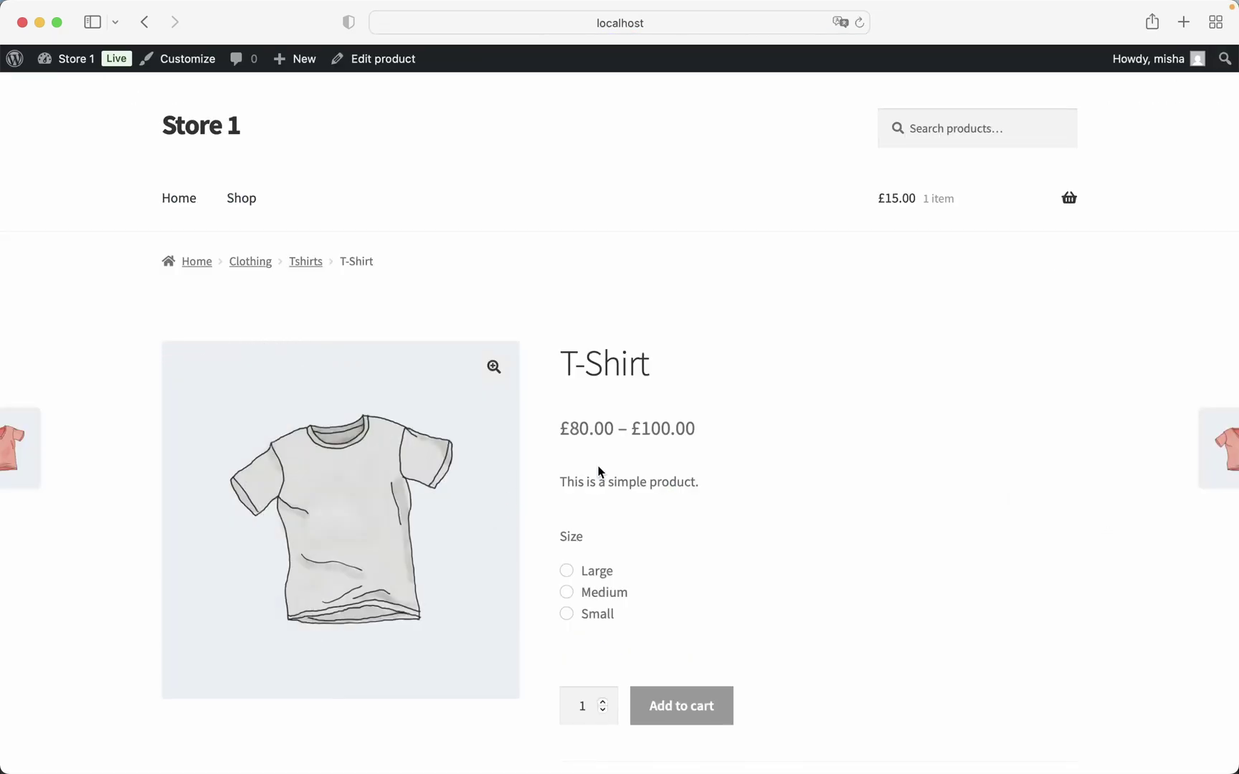
scroll(601, 495, "down", 2)
left_click(597, 514)
left_click(595, 536)
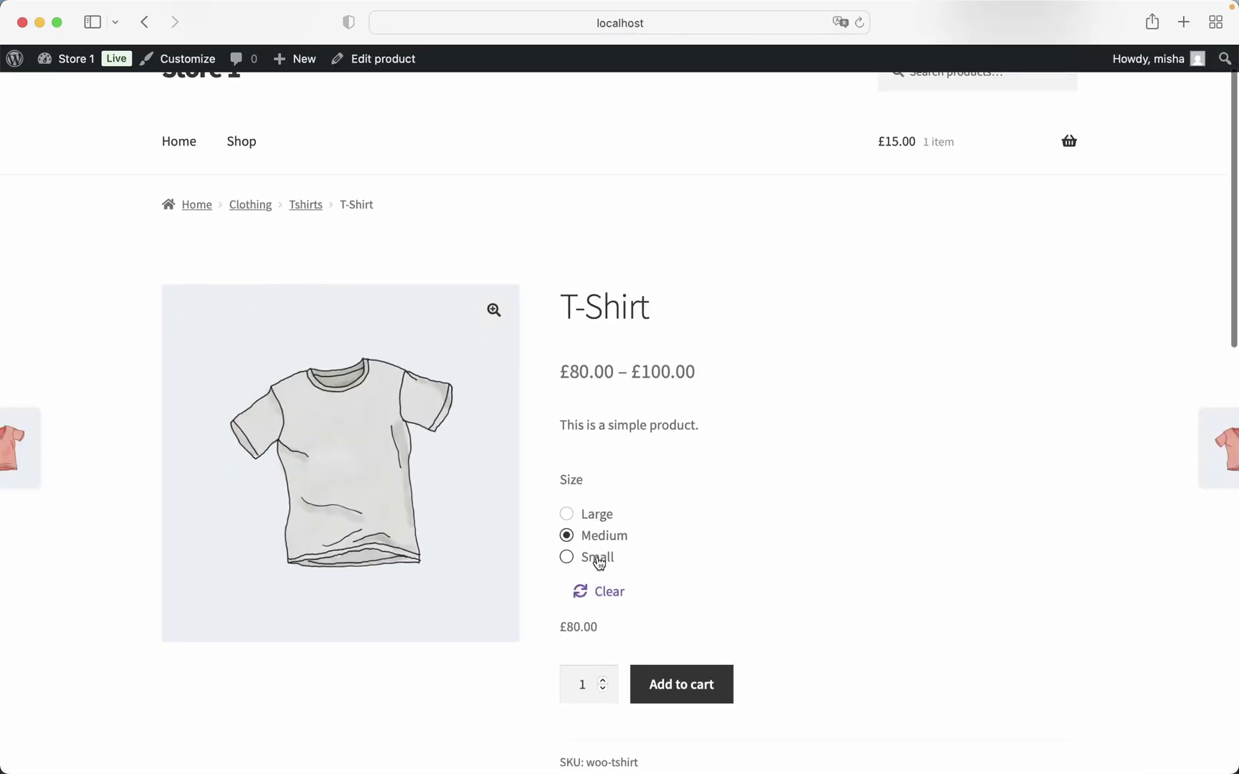
left_click(598, 558)
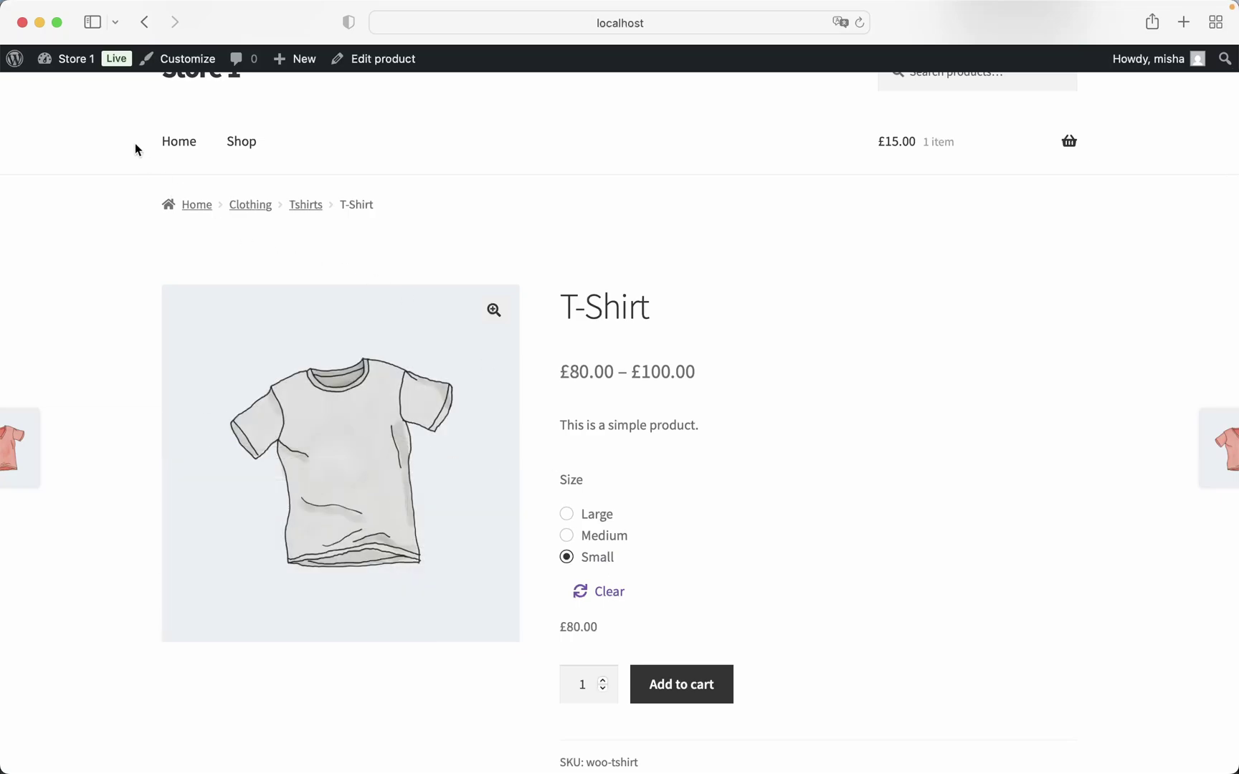
mouse_move(82, 73)
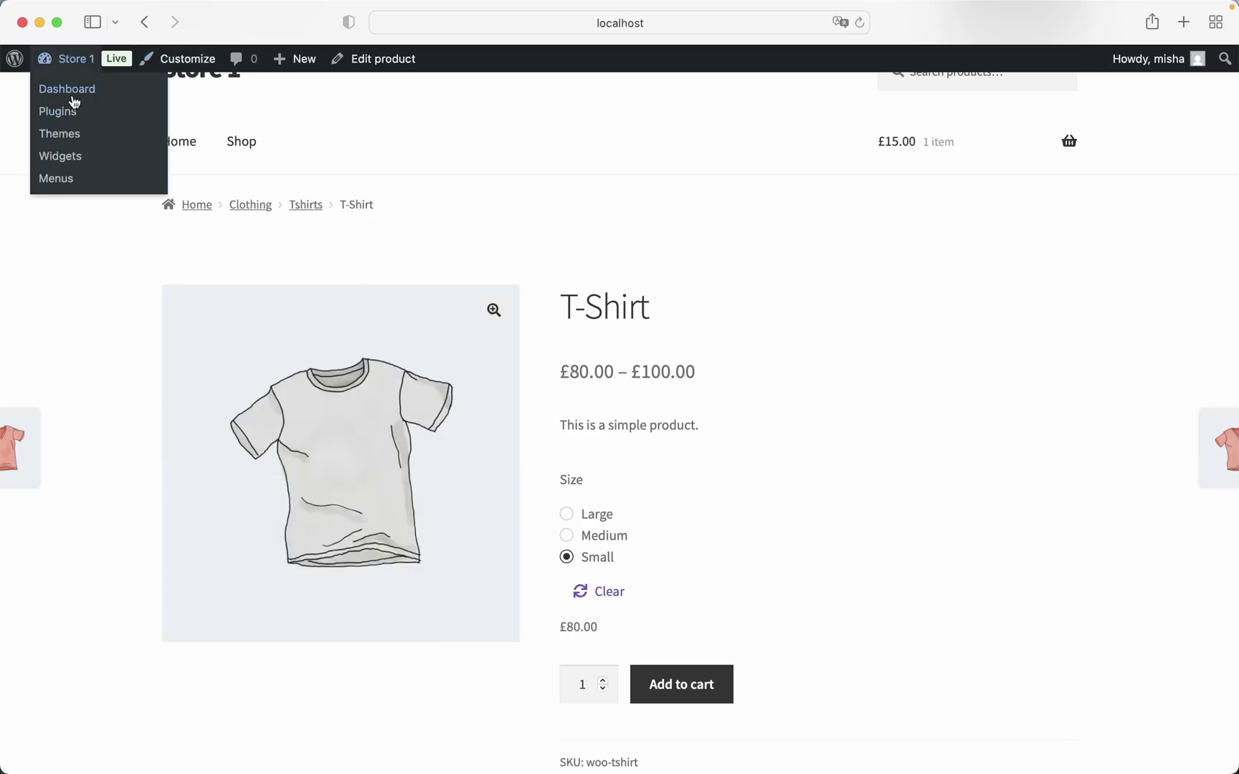
Go from the dashboard to the Products > Attributes page
left_click(74, 96)
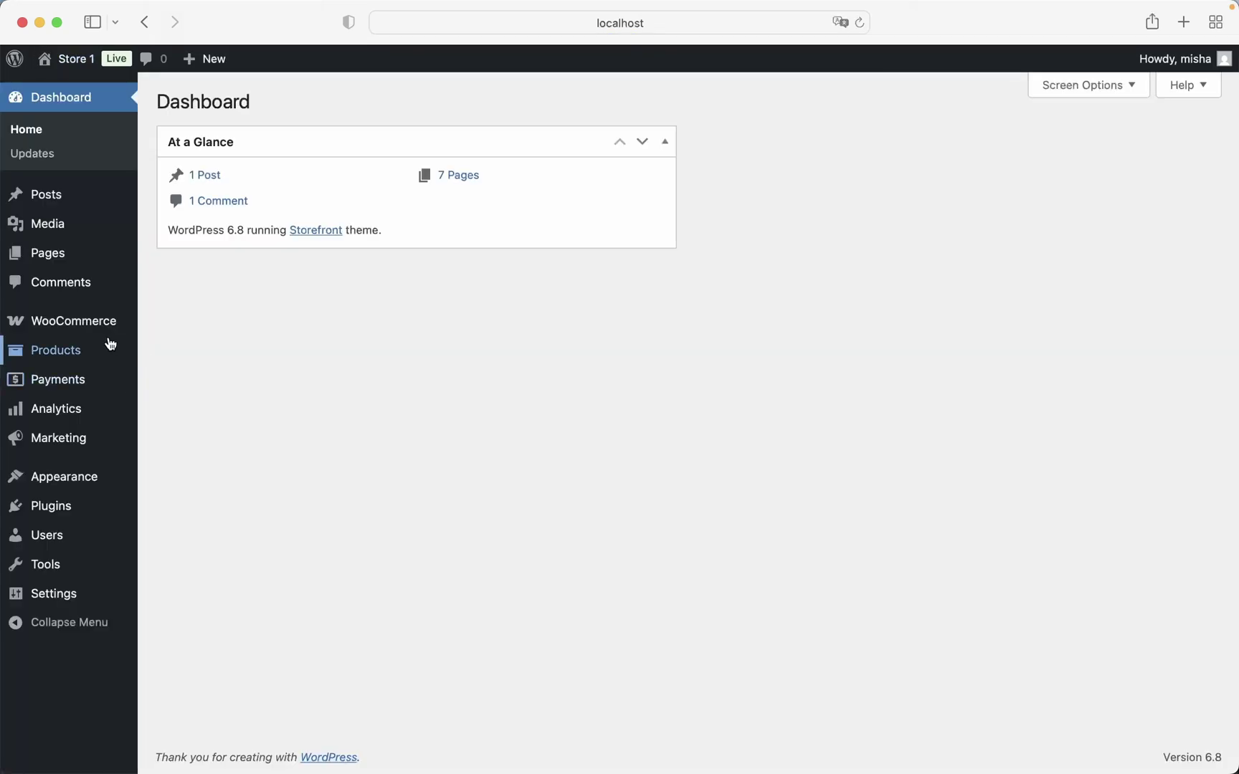
mouse_move(127, 347)
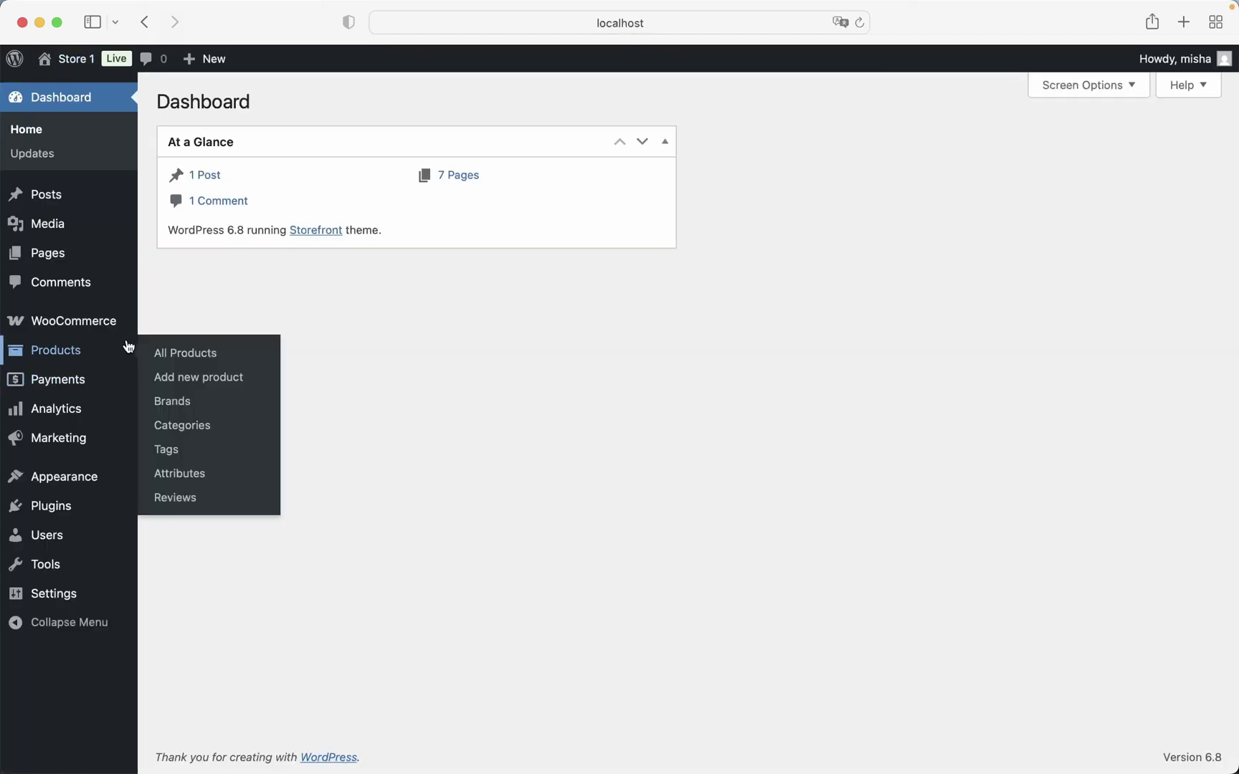
left_click(184, 474)
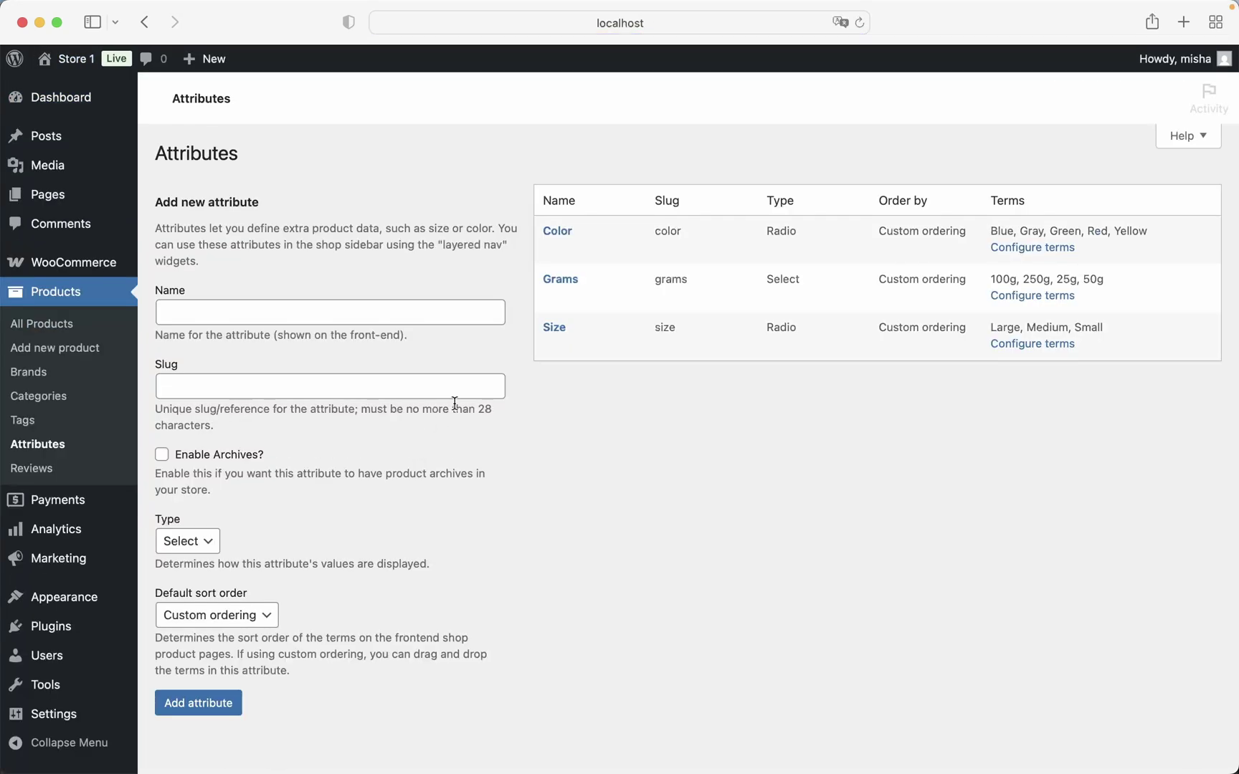
Set the Size attribute's type to Label, update it, and return to the attributes list
left_click(552, 346)
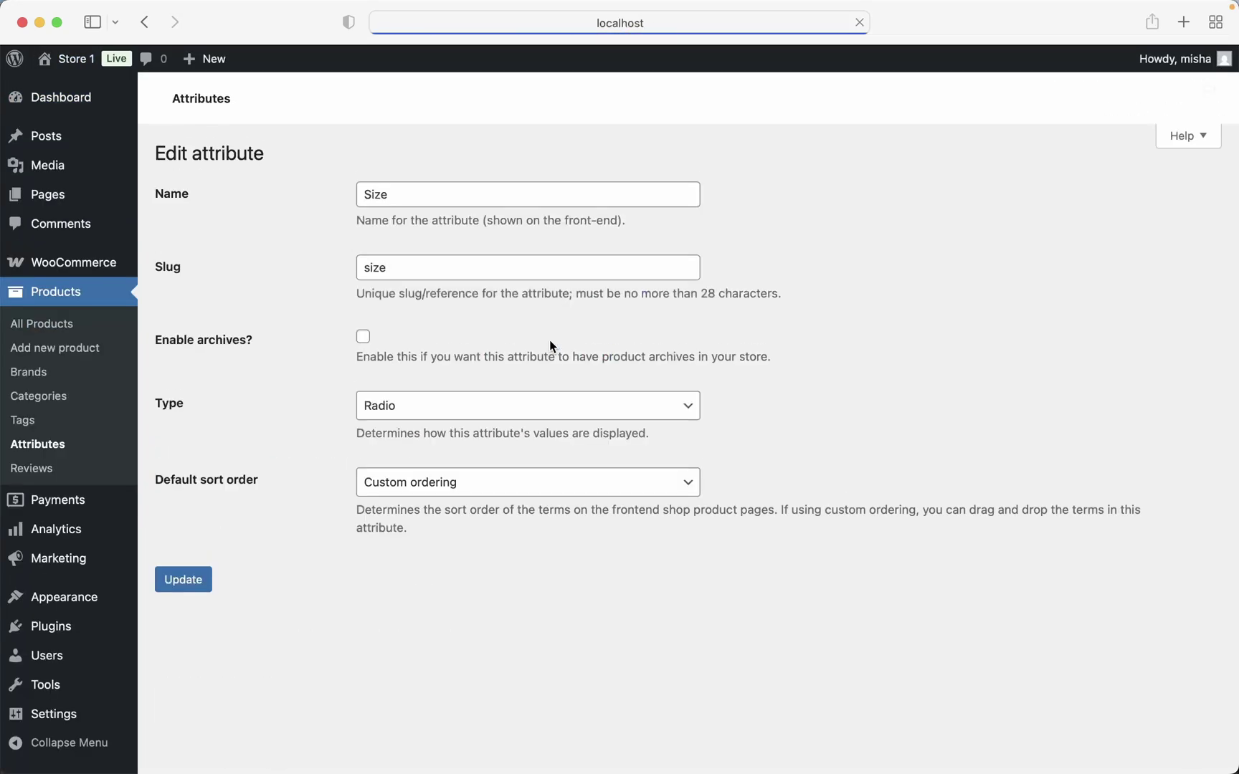
left_click(465, 403)
left_click(456, 387)
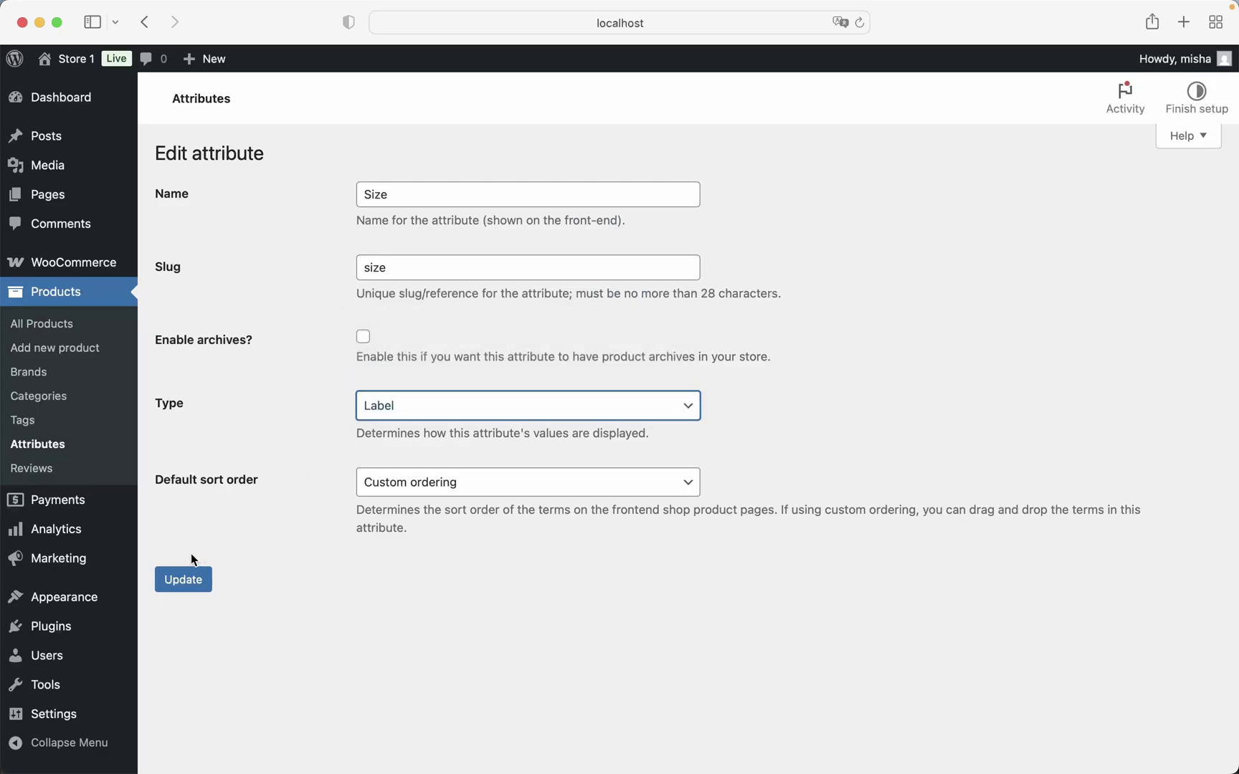
left_click(172, 581)
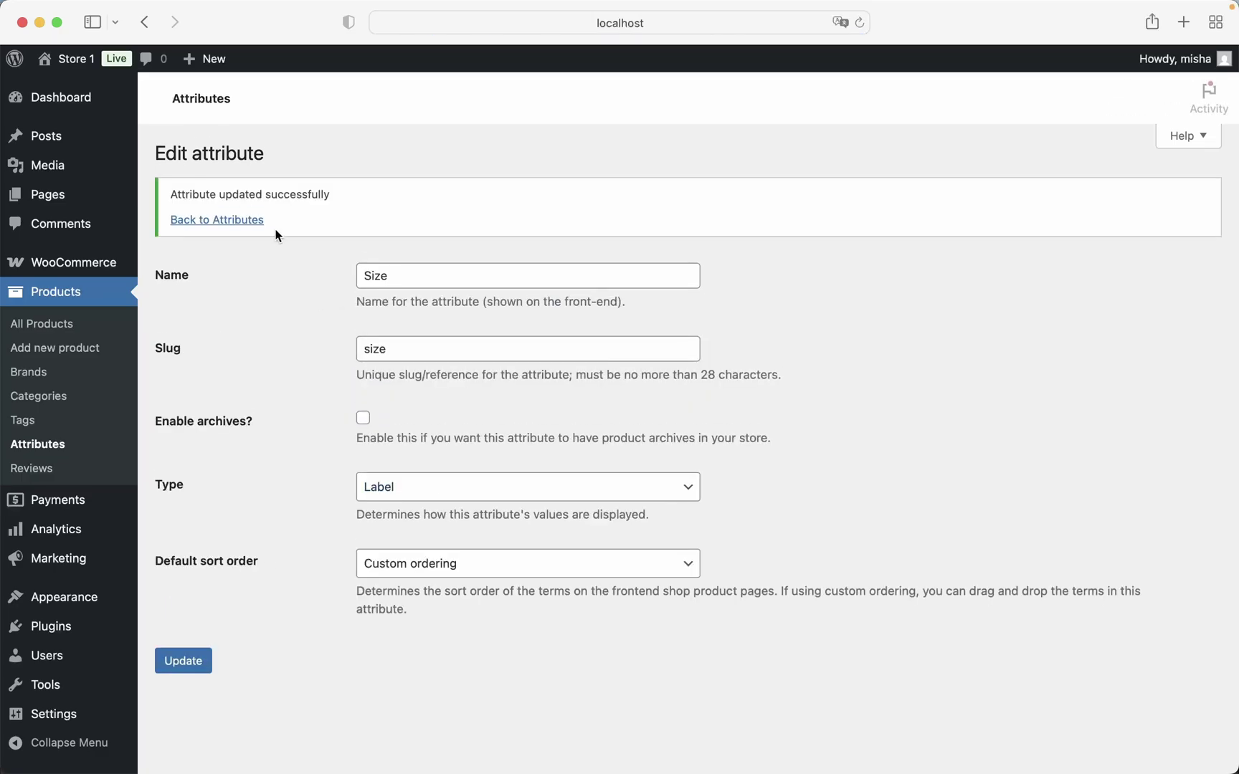
left_click(246, 221)
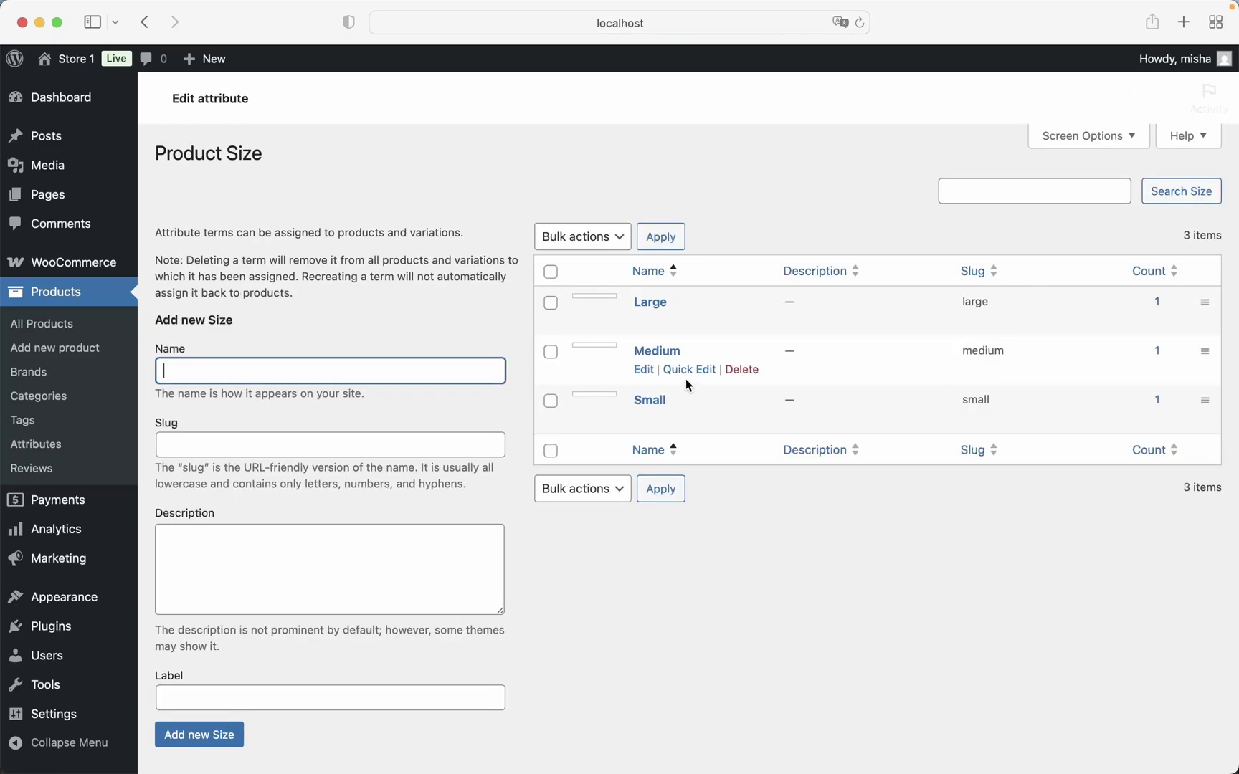
Give the Large size term the label L and return to the Size term list
left_click(645, 320)
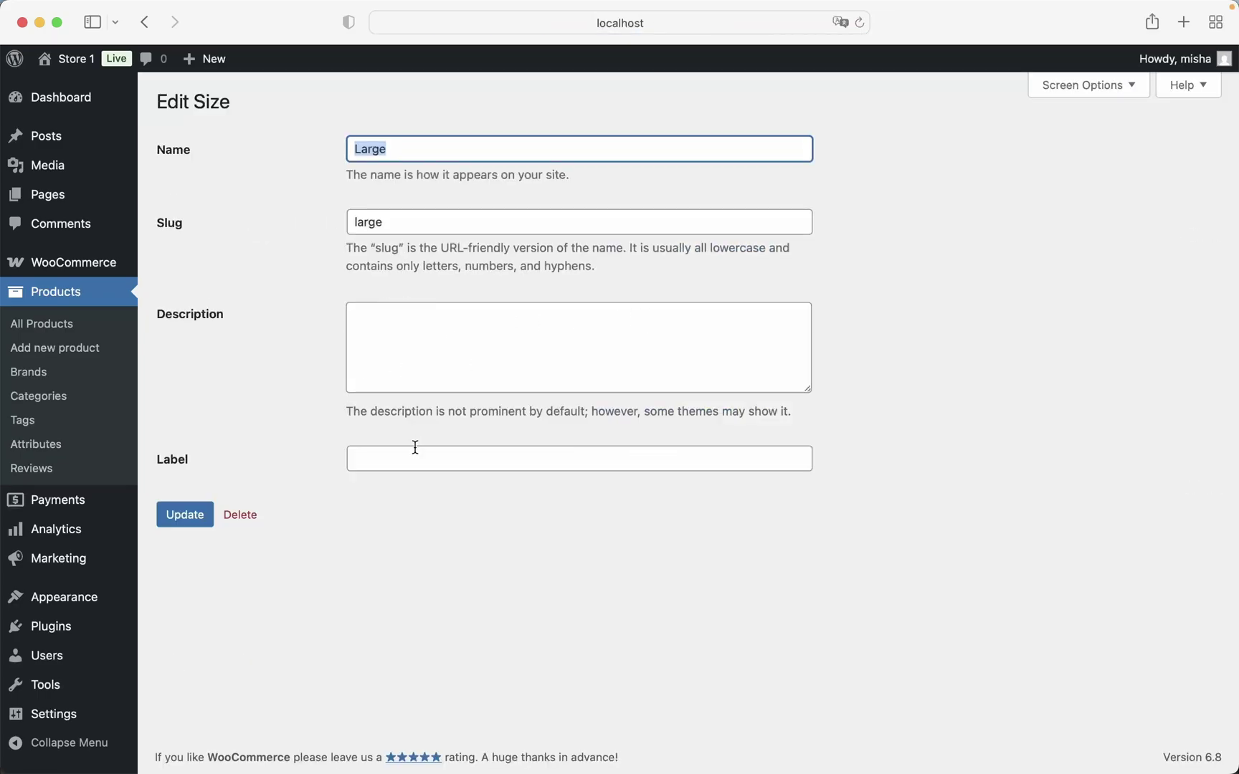
left_click(414, 458)
type("L")
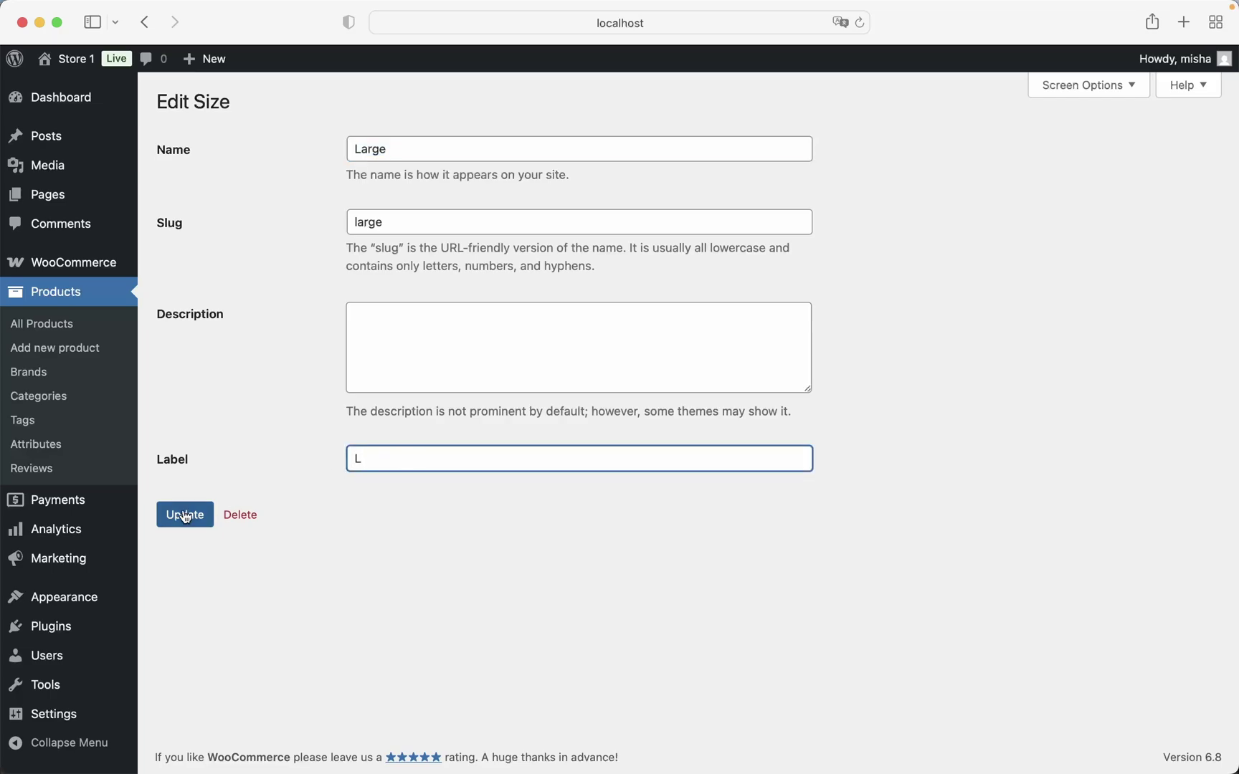
left_click(180, 516)
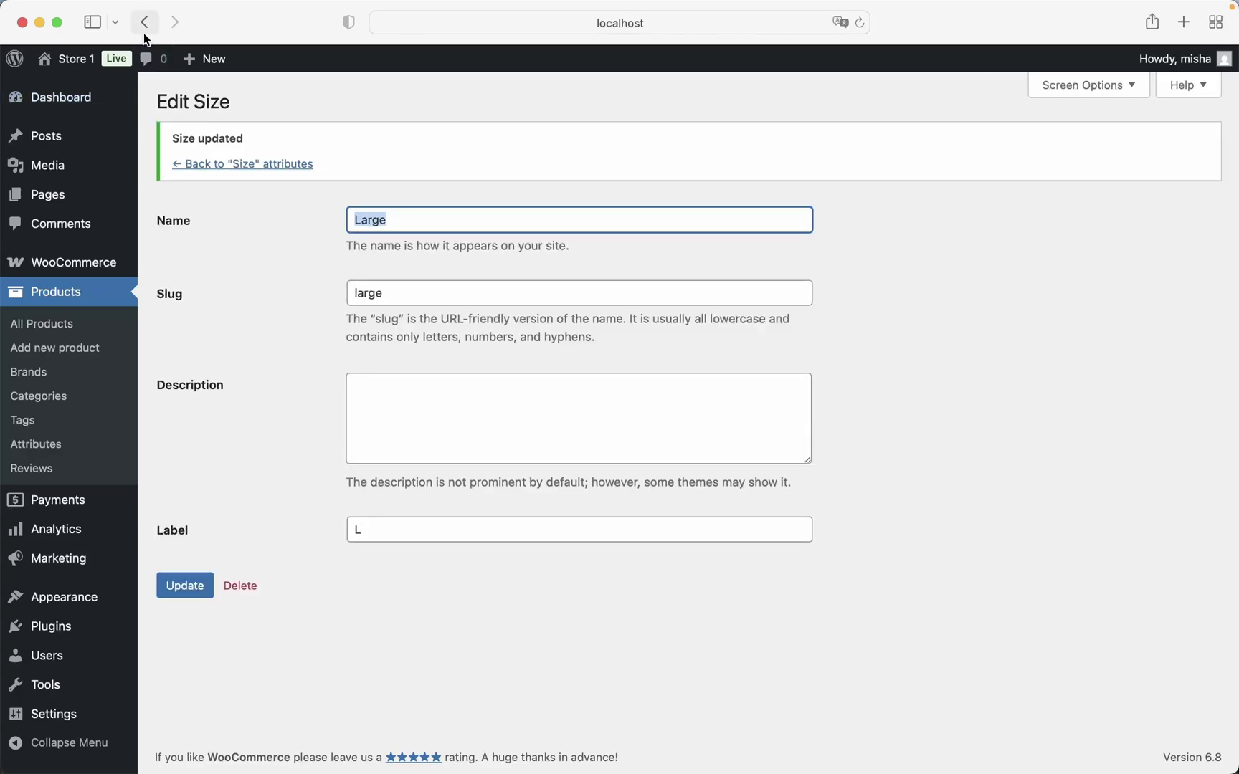
left_click(145, 23)
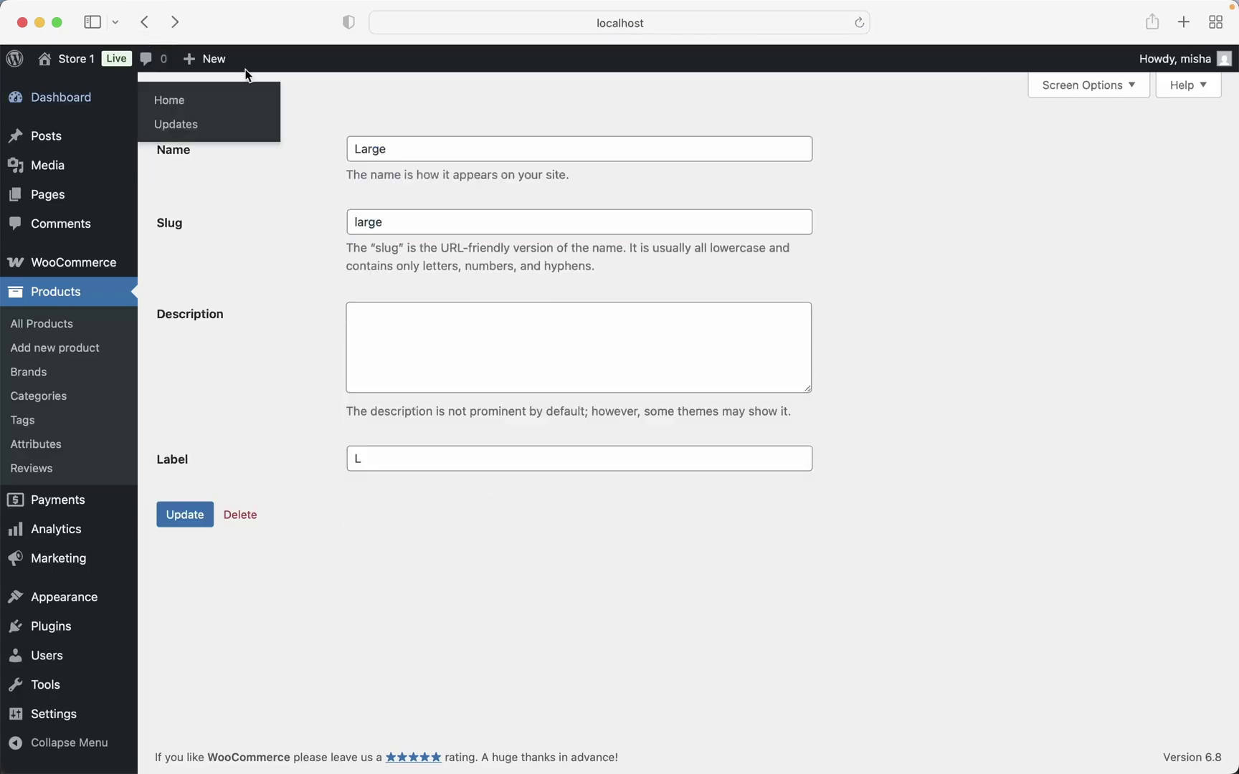
left_click(145, 23)
Give the Medium size term the label M and return to the term list
left_click(644, 370)
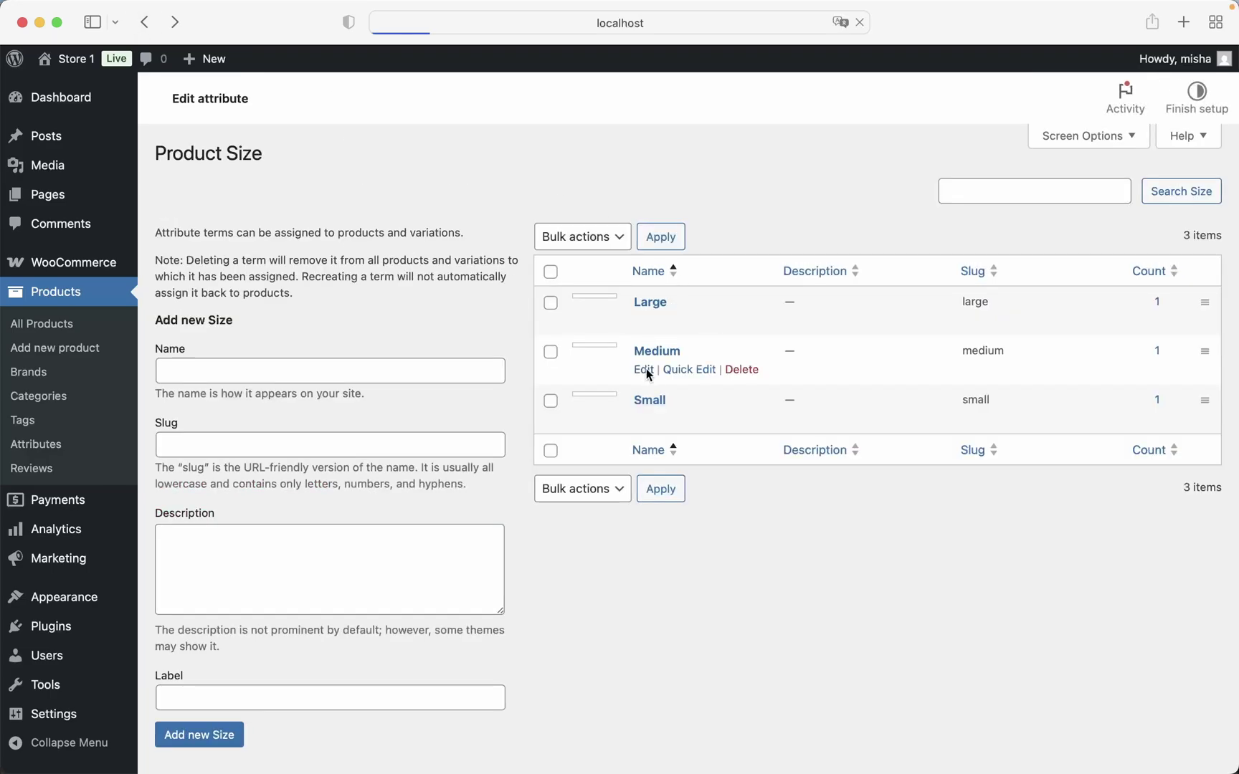
left_click(383, 453)
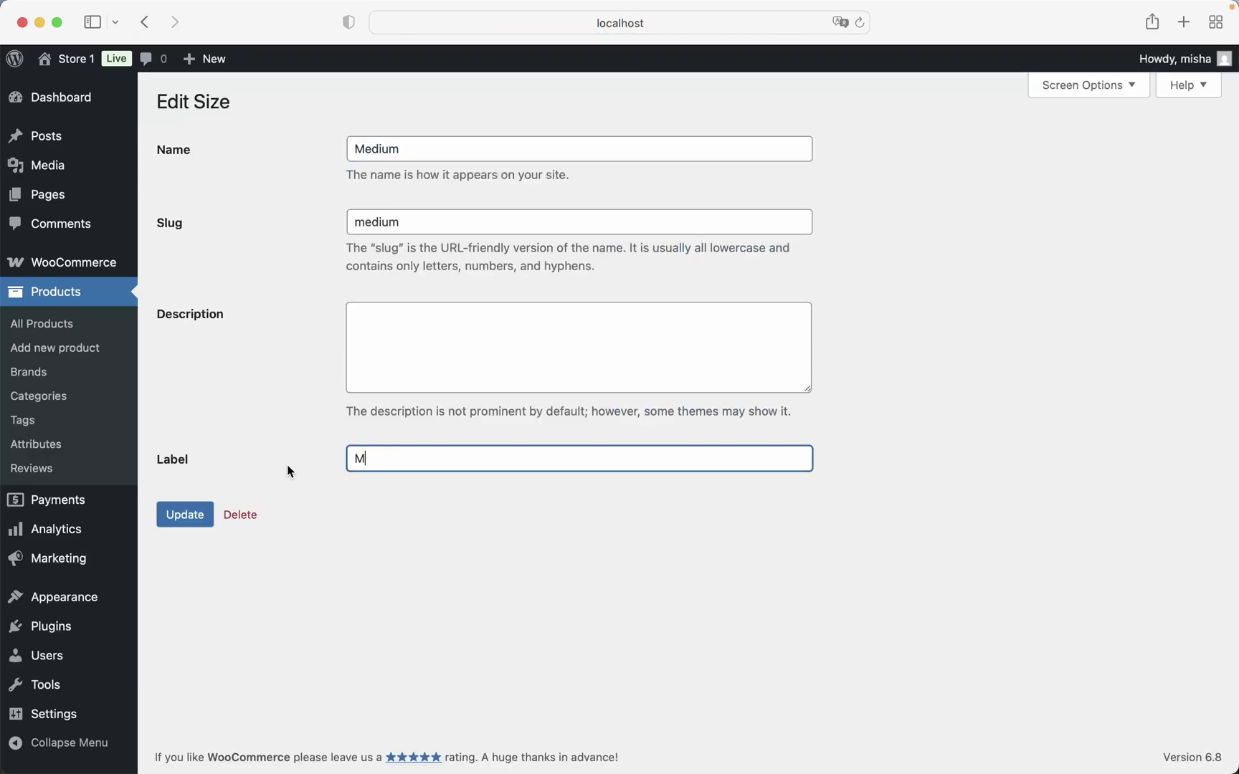
key("Return")
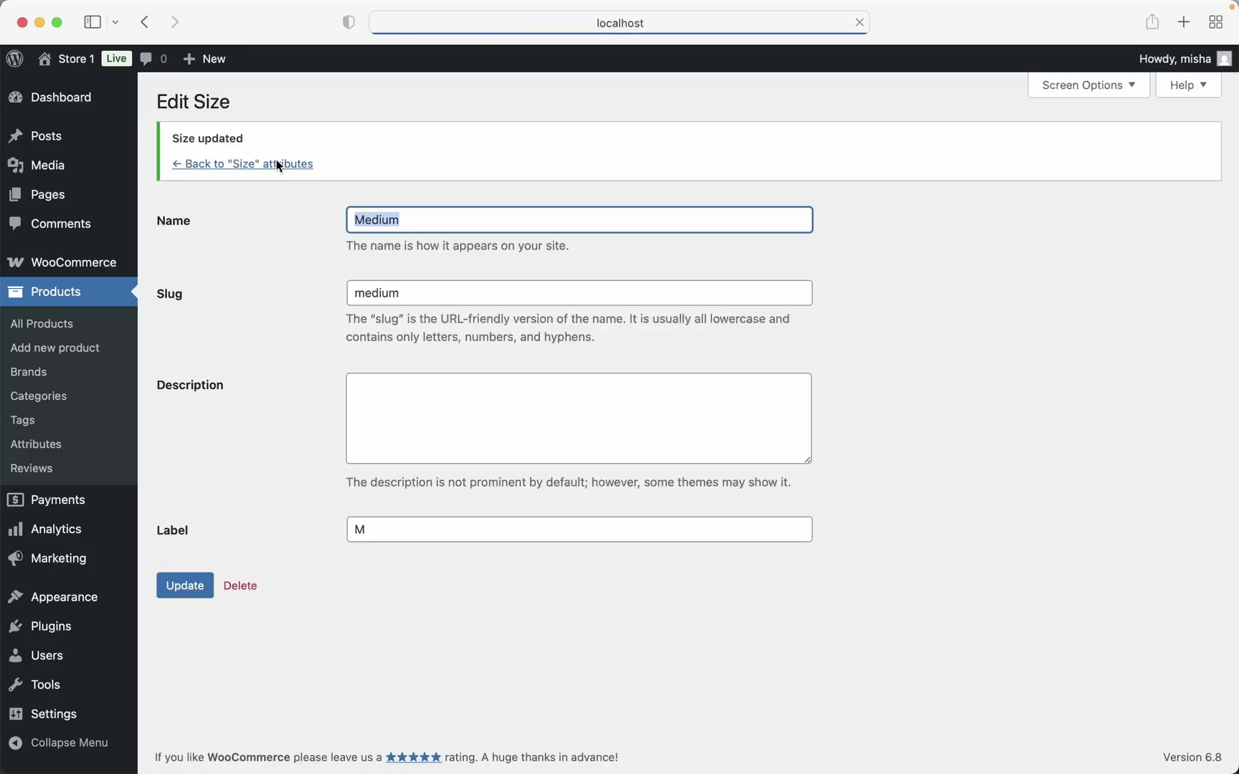
left_click(271, 165)
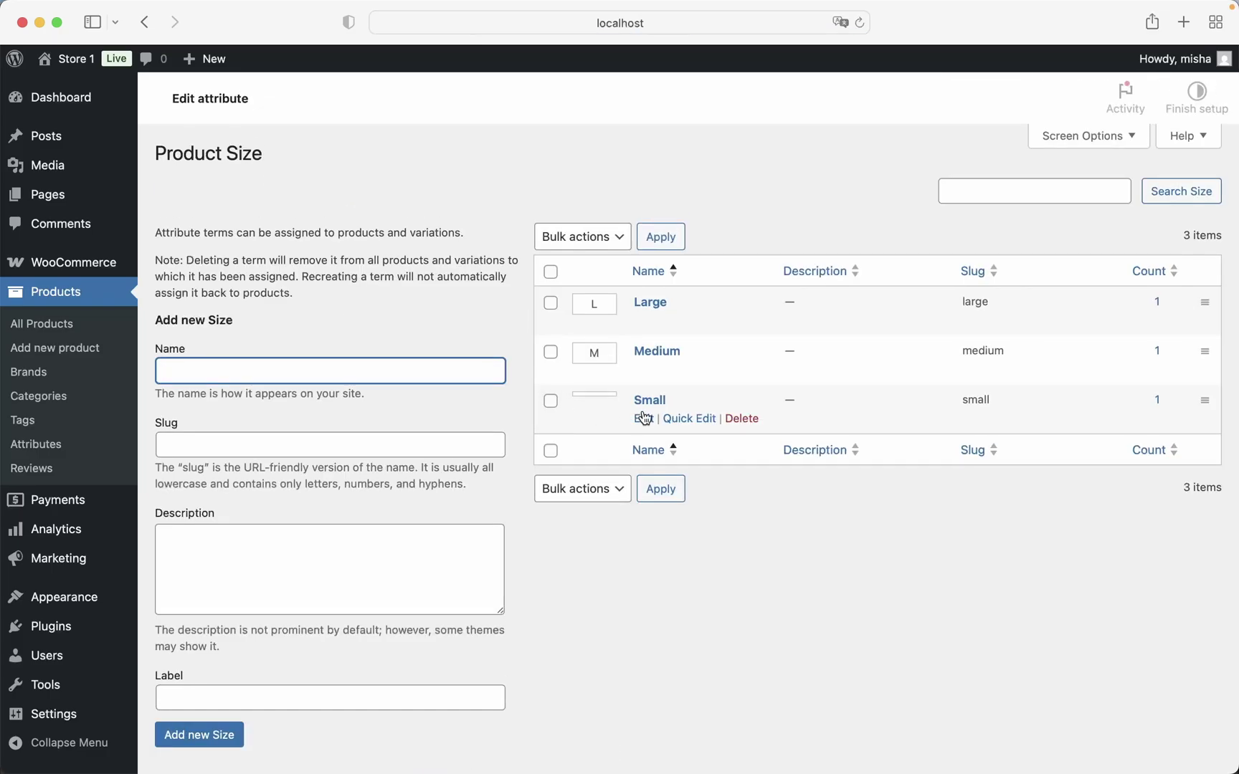
Give the Small size term the label S, then go to All Products
left_click(647, 419)
left_click(387, 457)
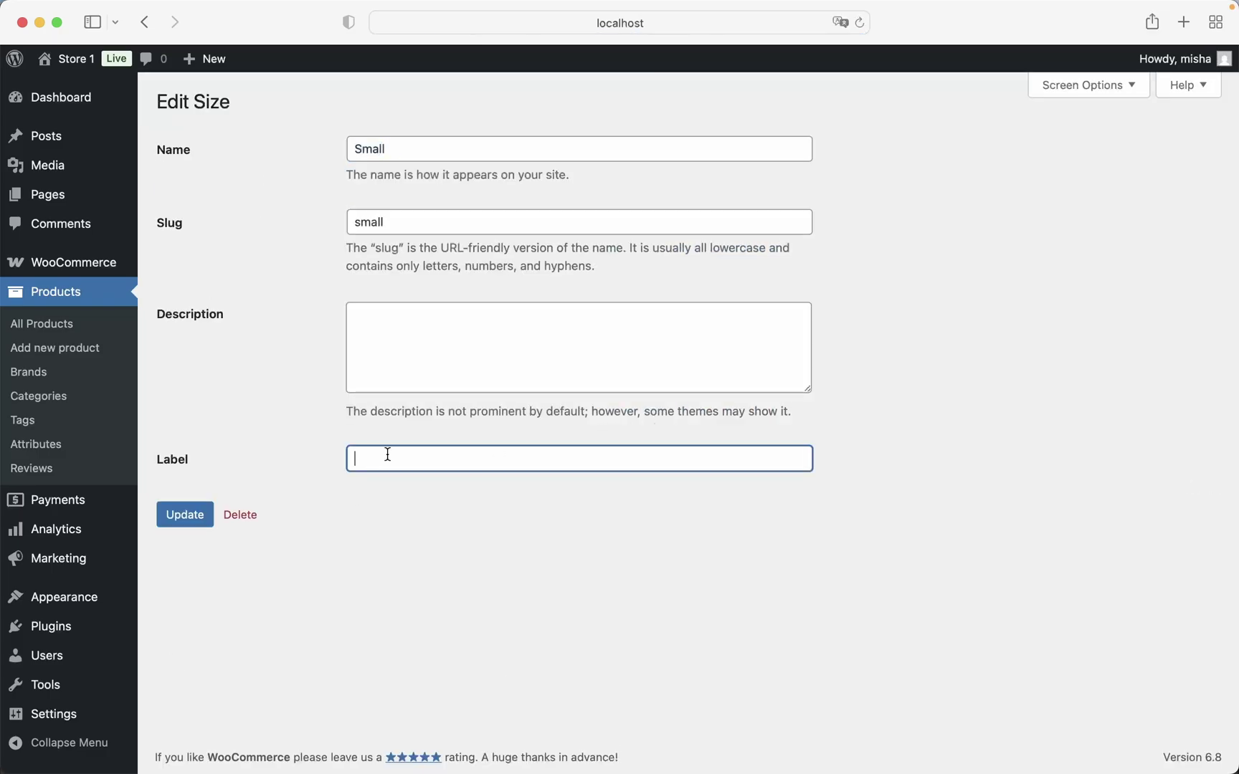
type("S")
left_click(192, 518)
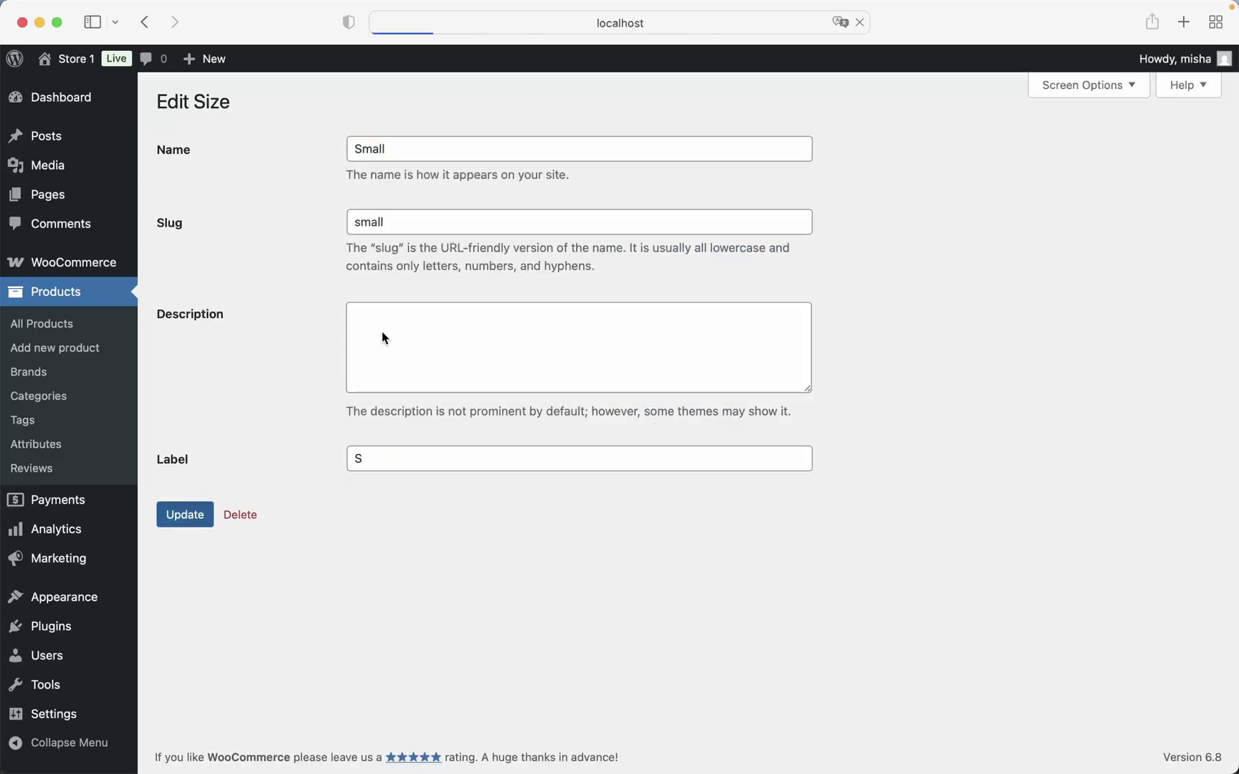
left_click(72, 325)
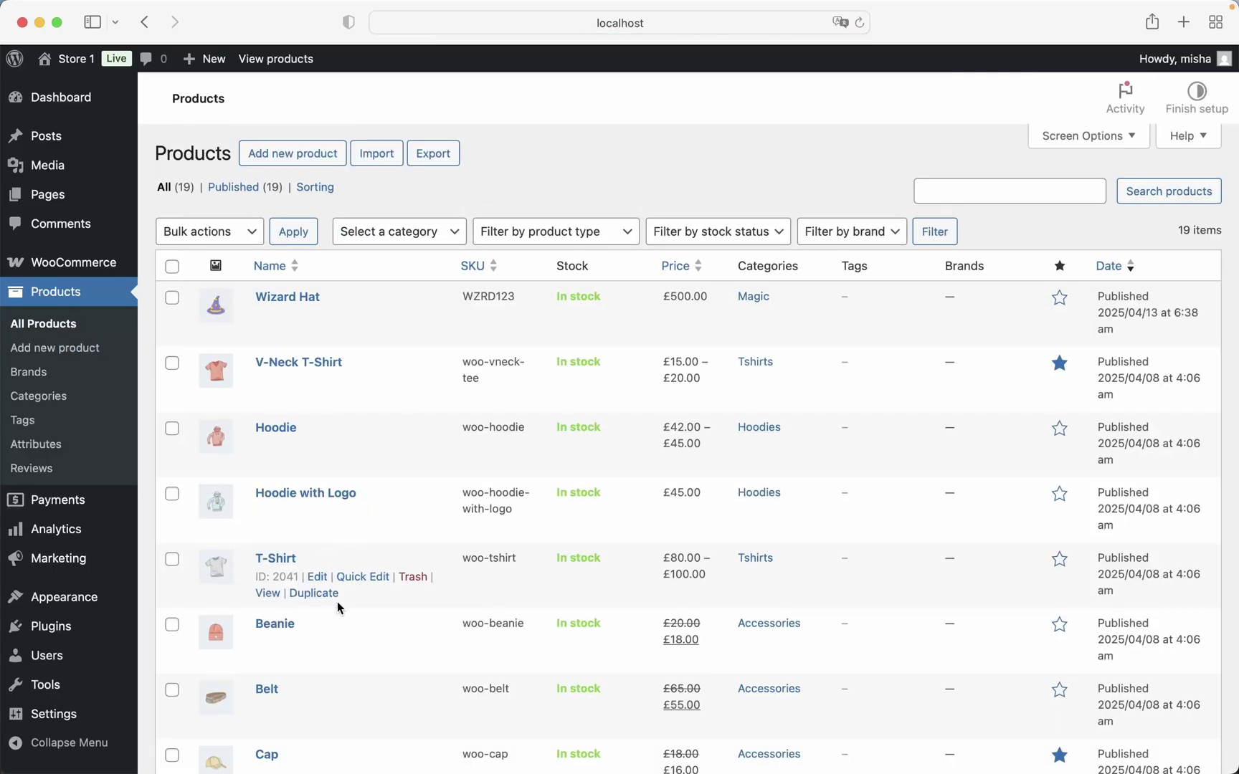
View the T-Shirt on the storefront and try its L, M and S size swatches
left_click(272, 592)
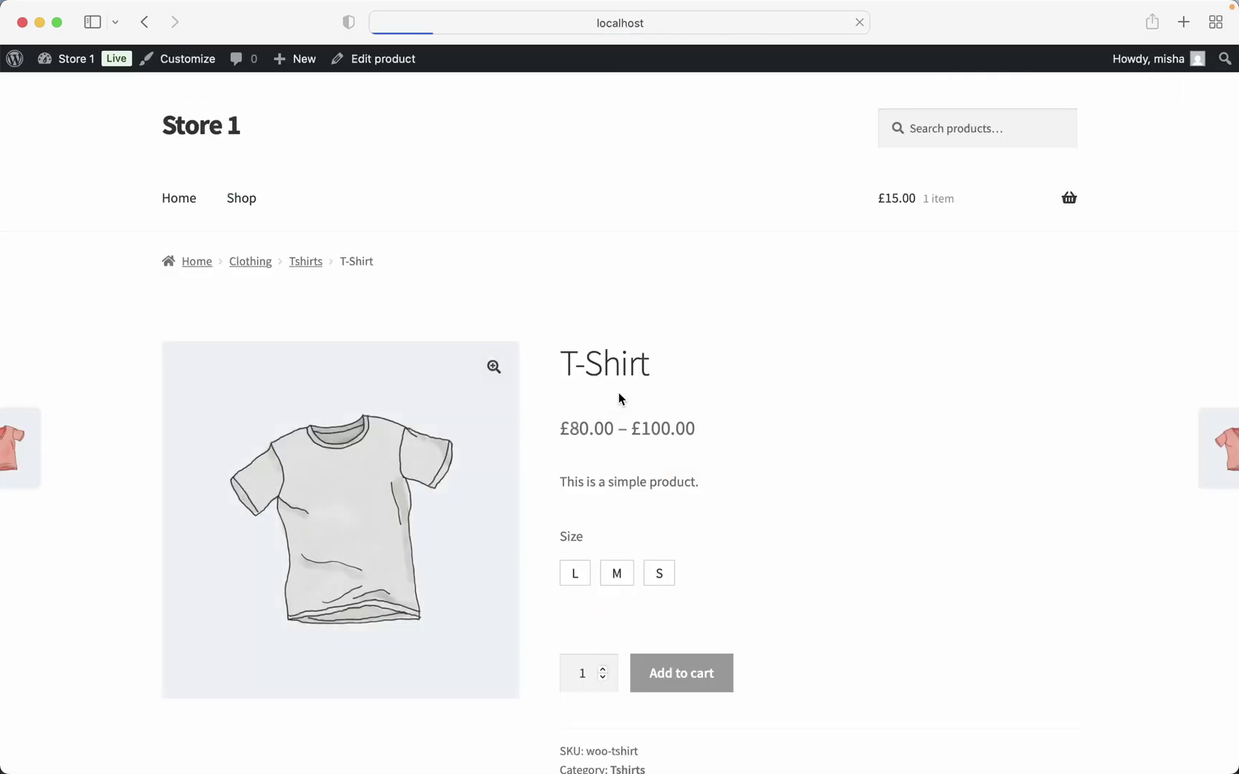
left_click(575, 572)
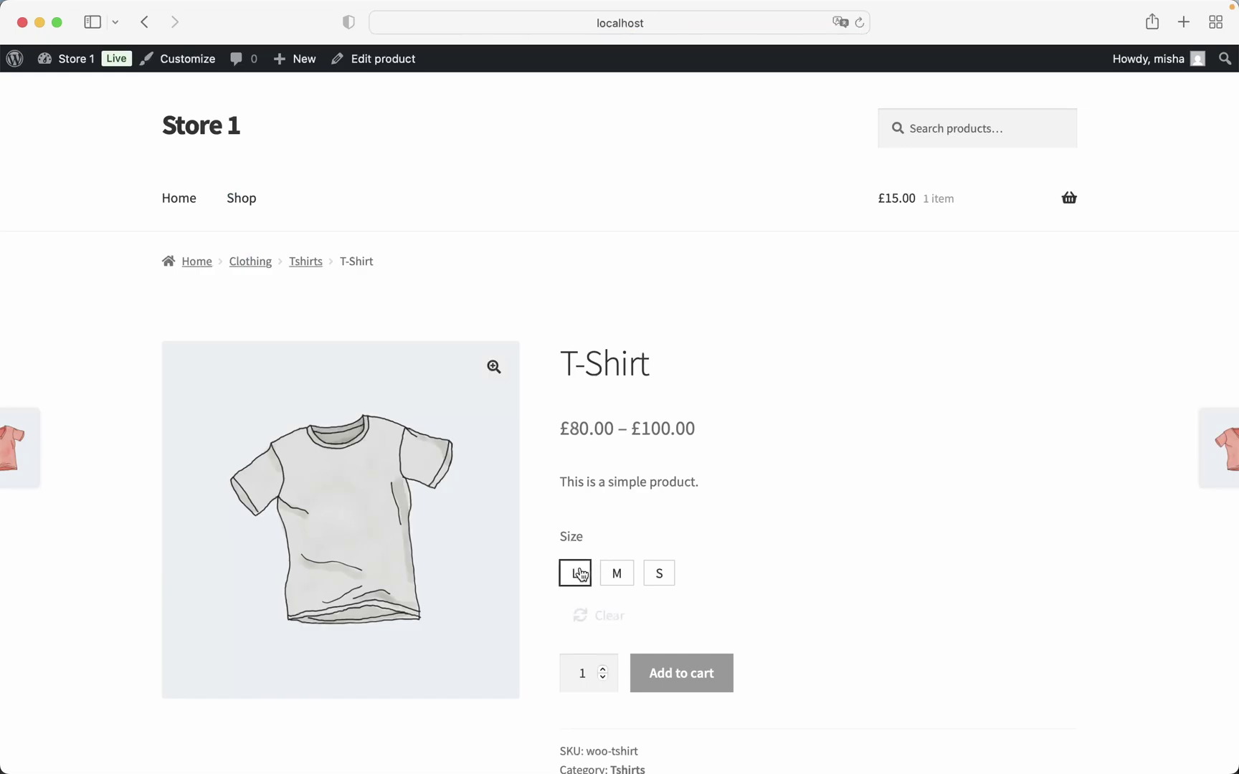
left_click(621, 574)
left_click(659, 573)
left_click(618, 573)
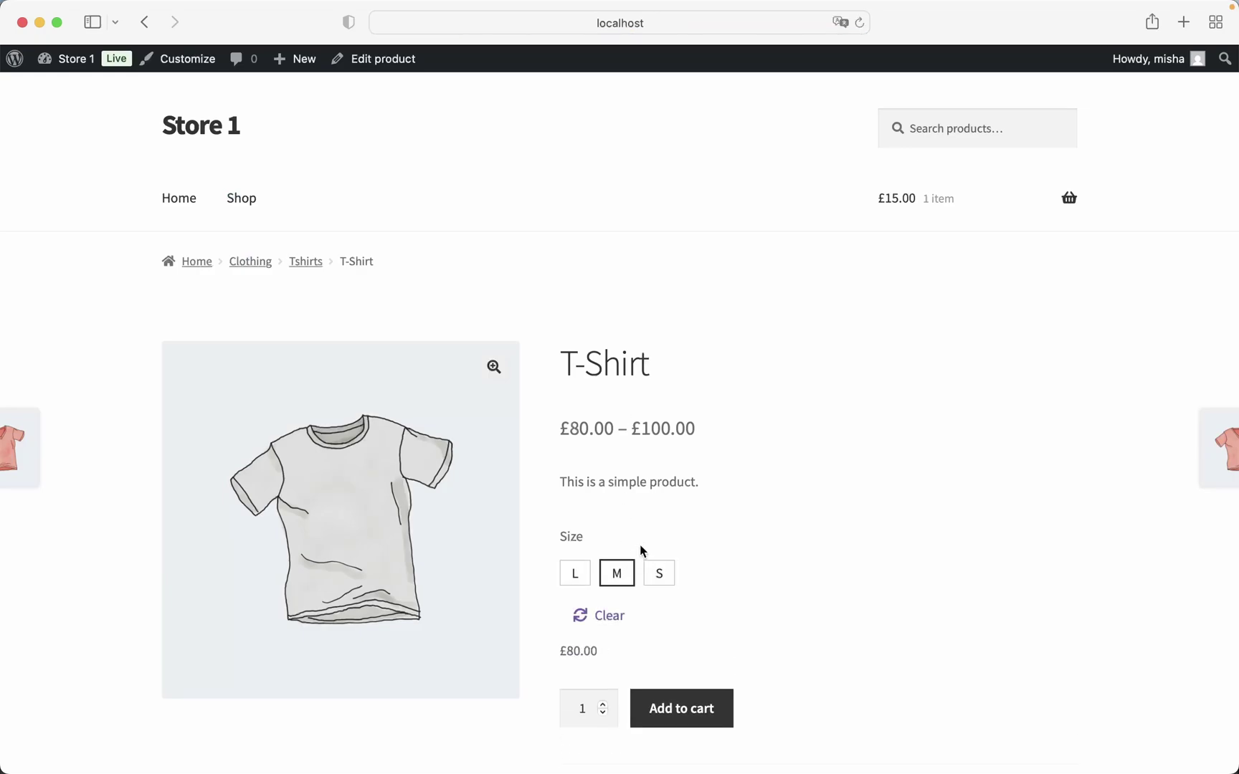
Select size L at £100.00 and add the Large T-Shirt to the cart
scroll(642, 549, "down", 1)
left_click(575, 514)
left_click(617, 514)
left_click(659, 514)
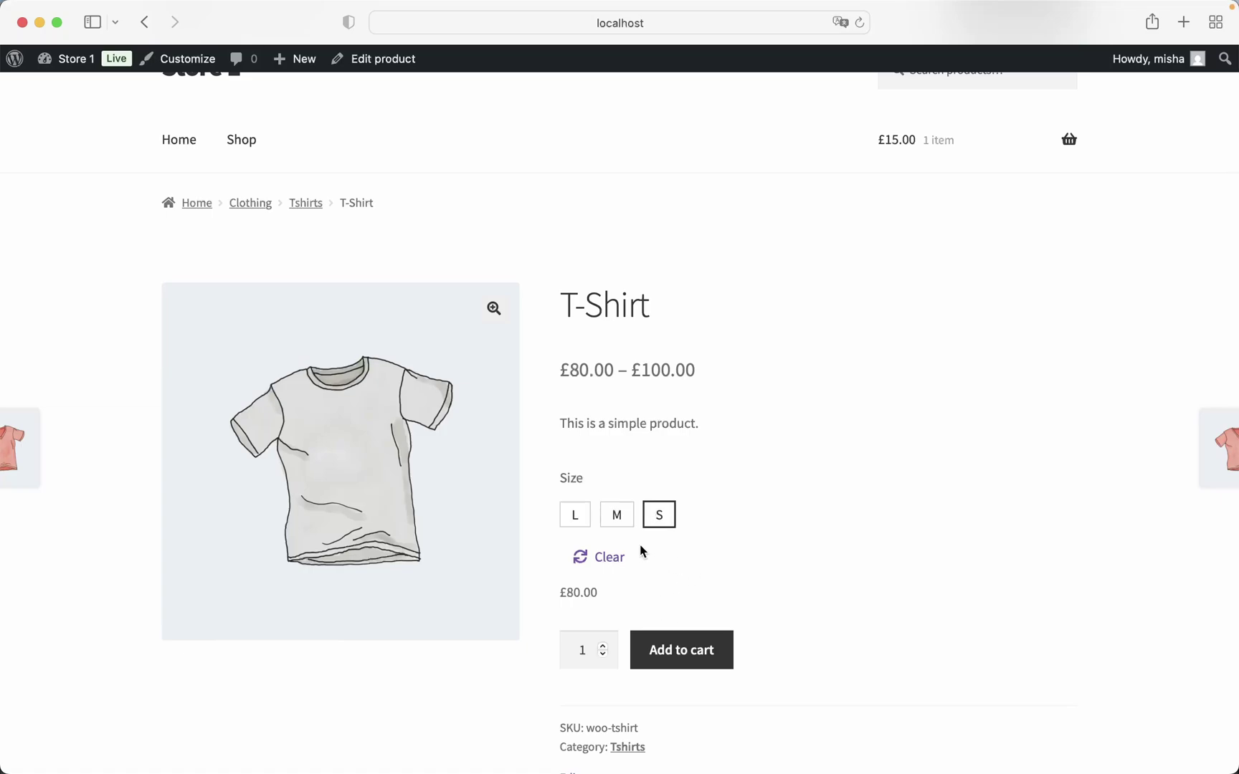
left_click(576, 522)
left_click(689, 661)
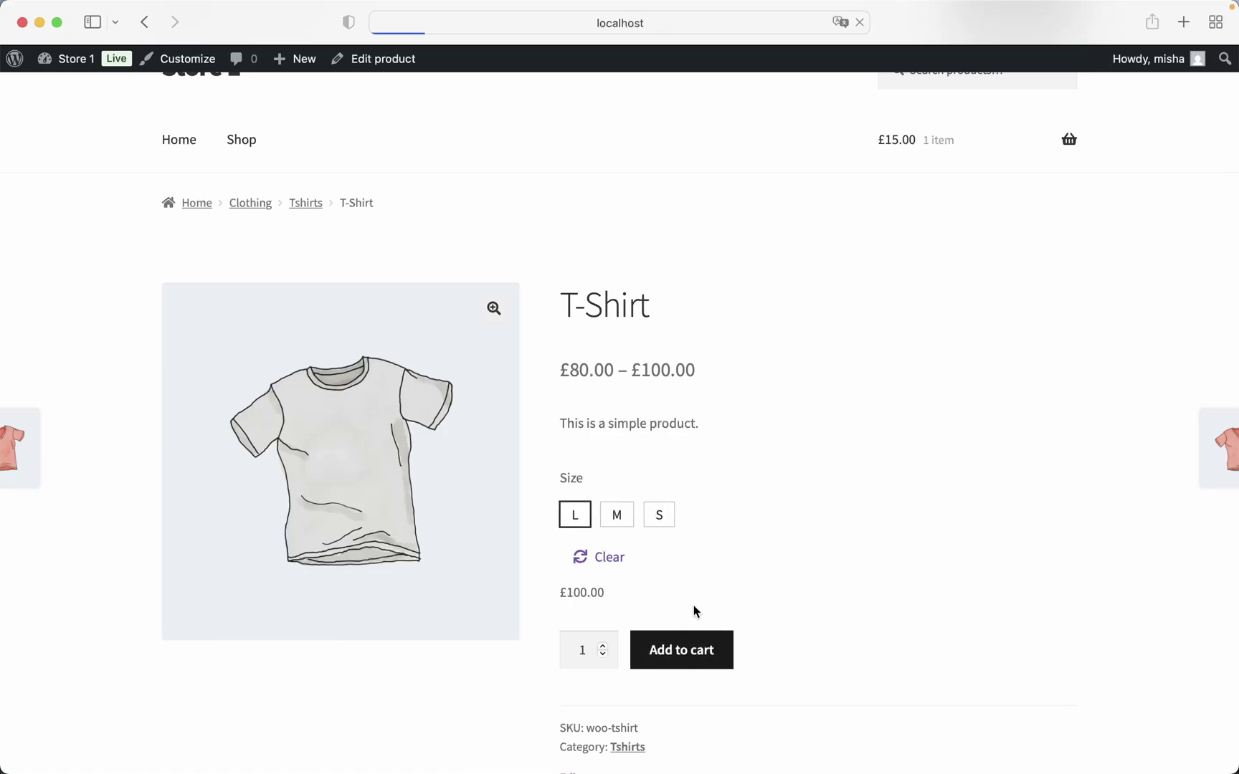